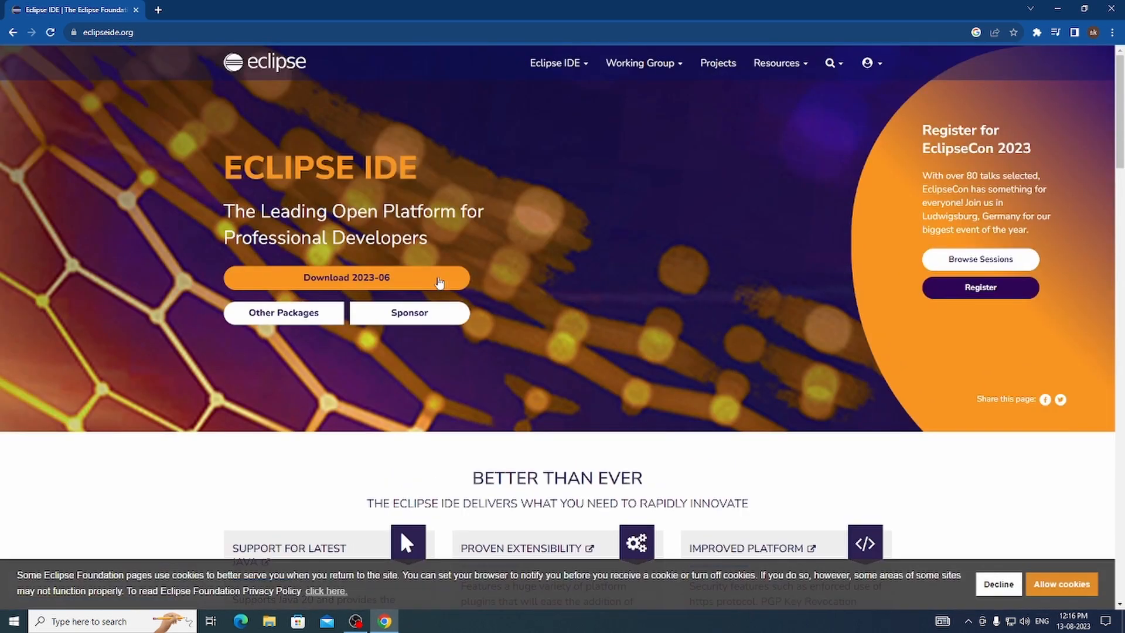
# - Open the Eclipse 2023-06 download page and download the Windows x86_64 installer
pyautogui.click(434, 279)
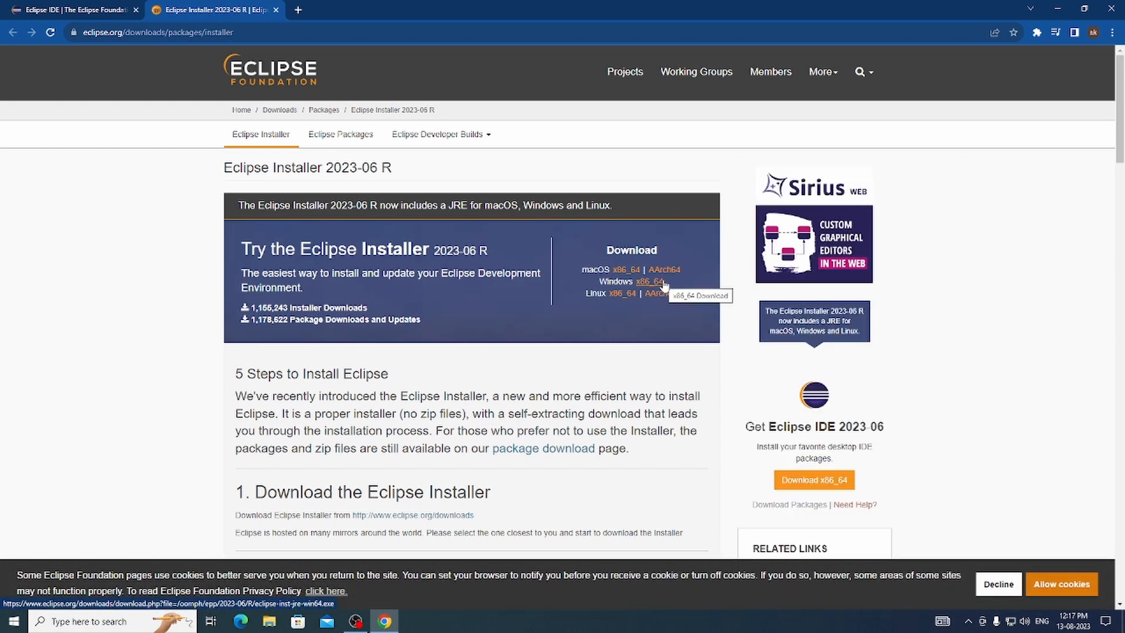
pyautogui.scroll(-4, 420, 427)
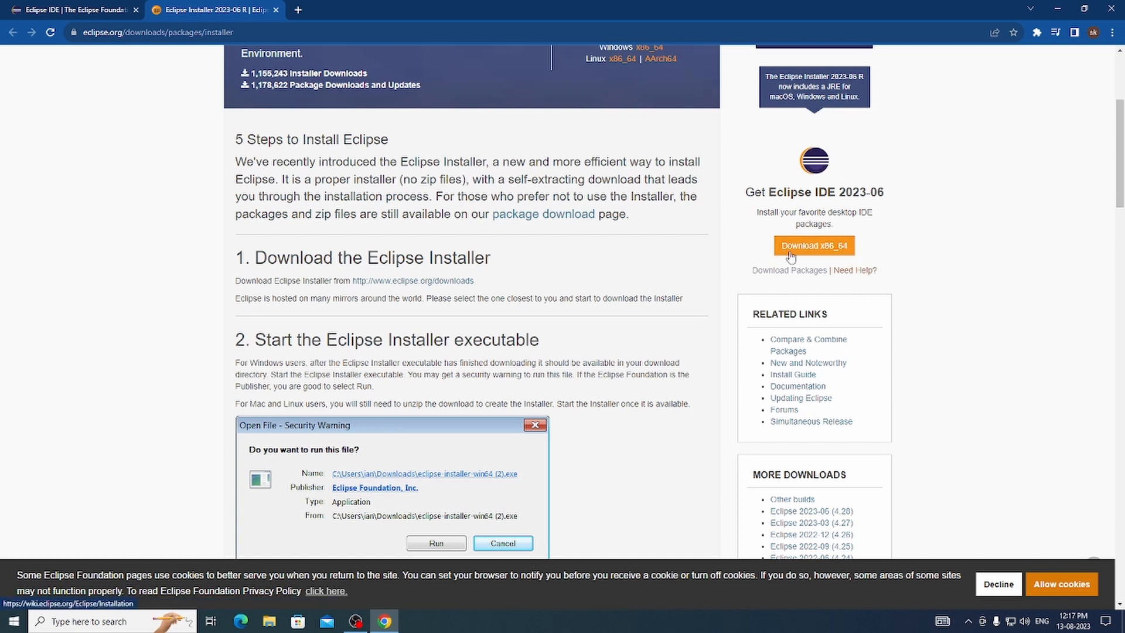
pyautogui.scroll(2, 748, 246)
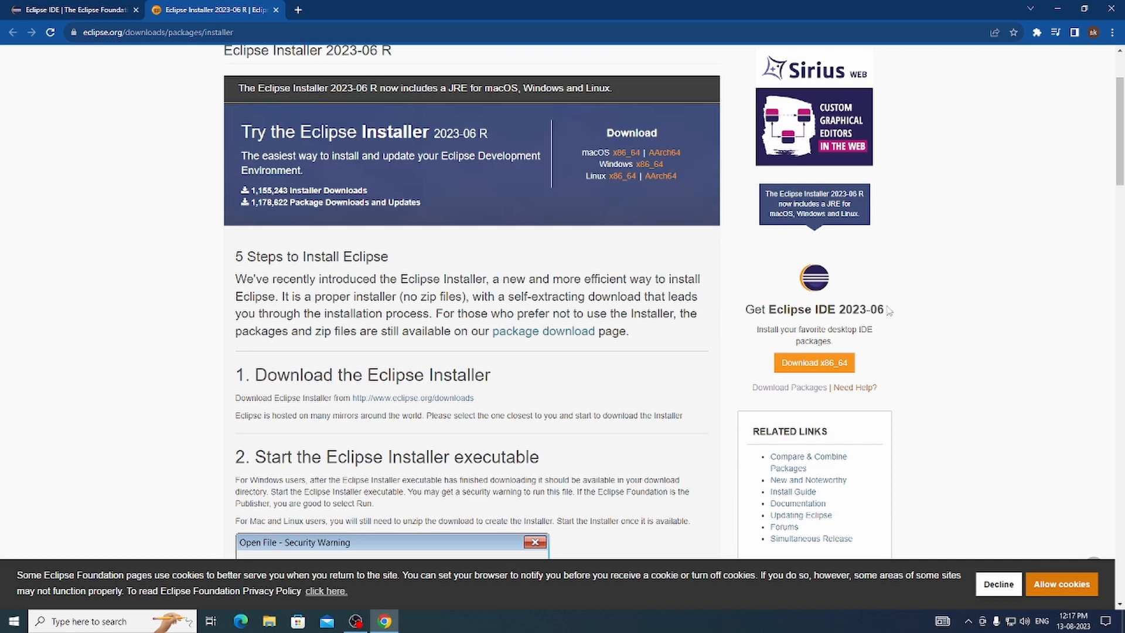
pyautogui.scroll(-8, 814, 360)
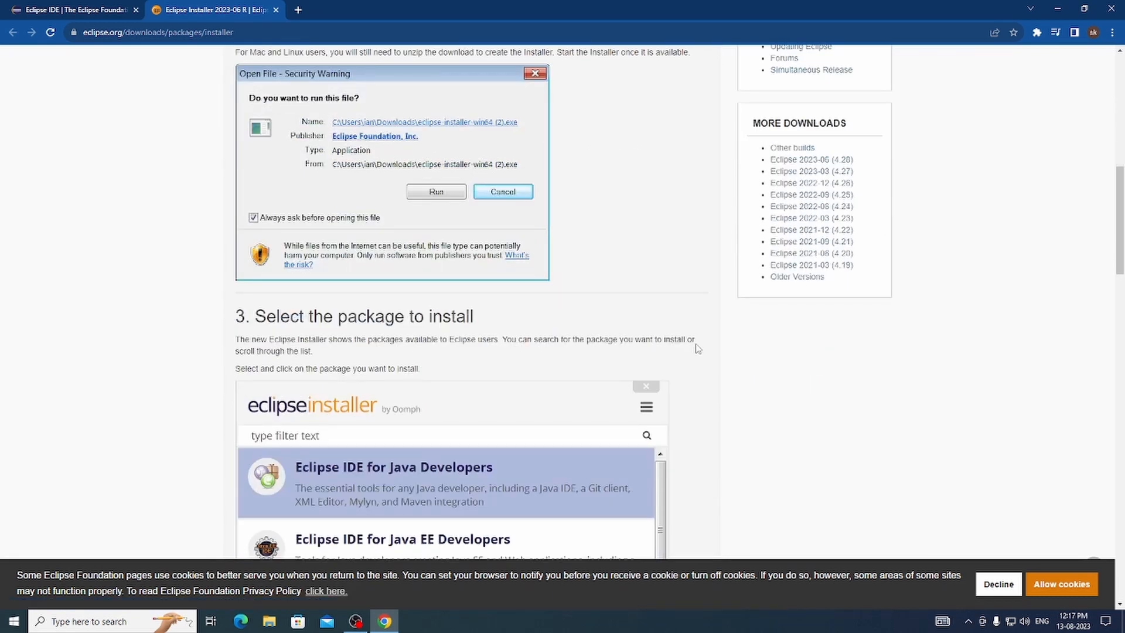
pyautogui.scroll(2, 703, 348)
pyautogui.scroll(4, 706, 347)
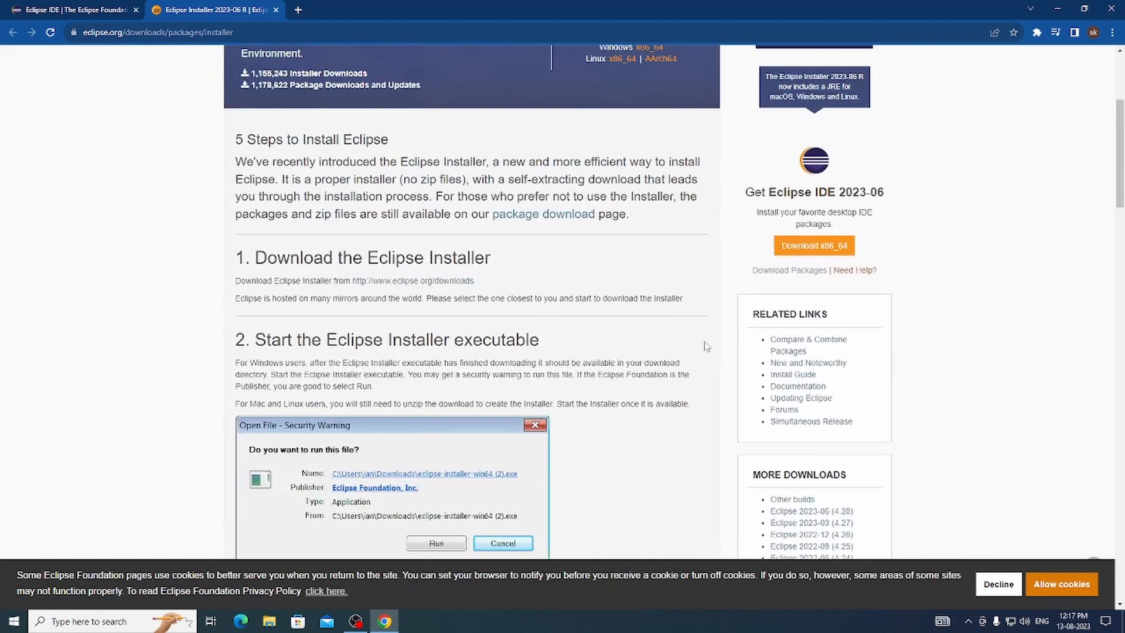
pyautogui.scroll(4, 703, 345)
pyautogui.click(650, 282)
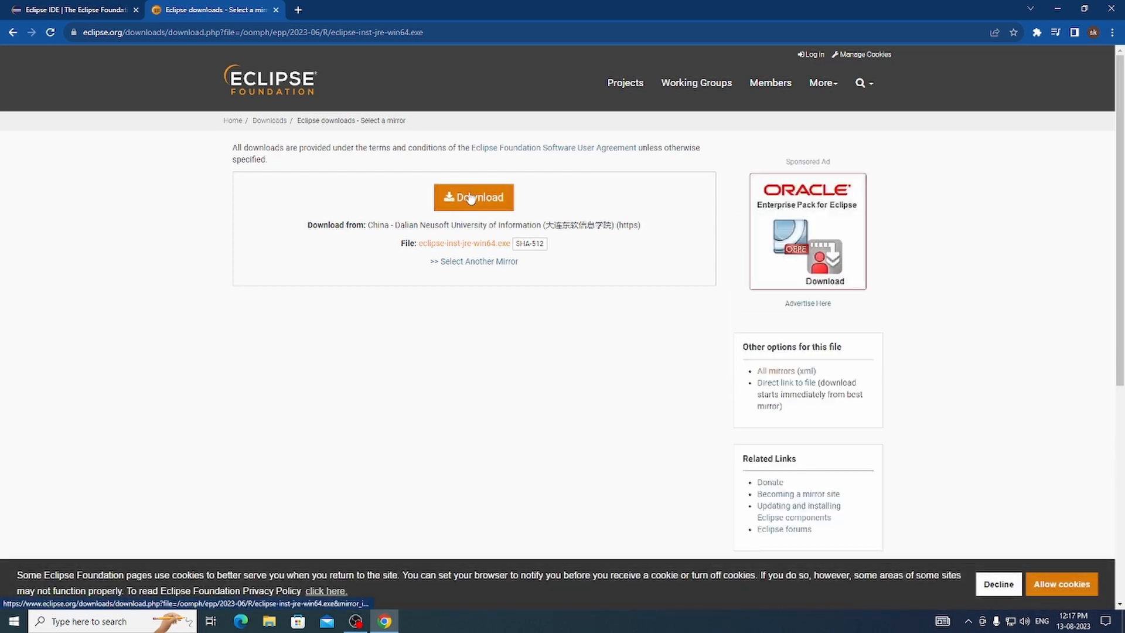
pyautogui.click(471, 198)
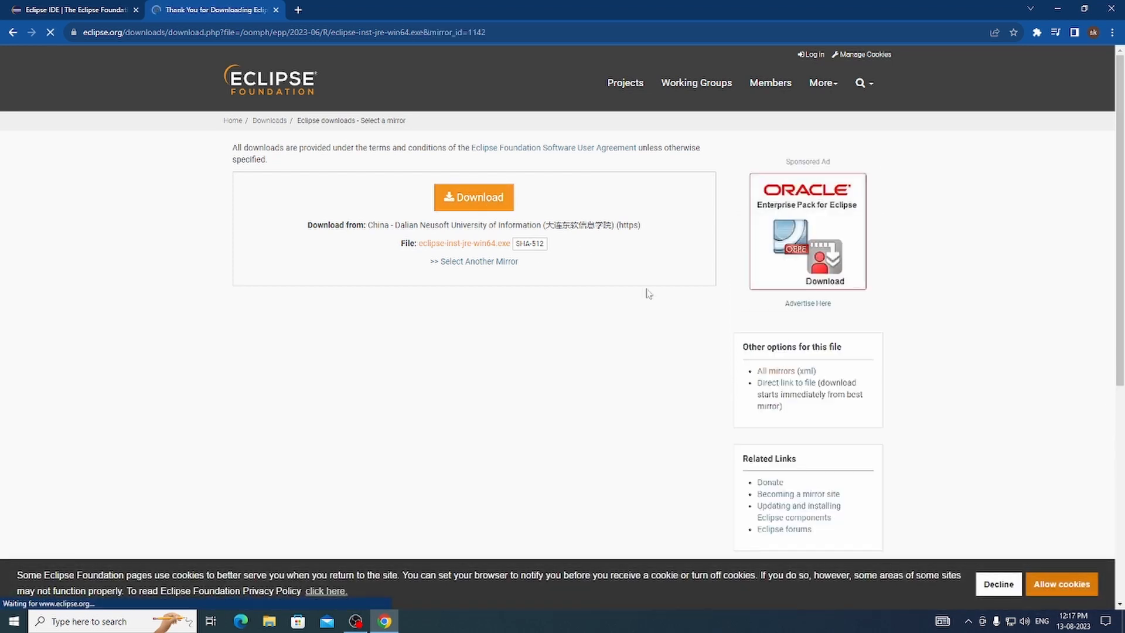
# - Check the progress of eclipse-inst-jre-win64.exe and its available options in the recent downloads
pyautogui.scroll(-4, 604, 361)
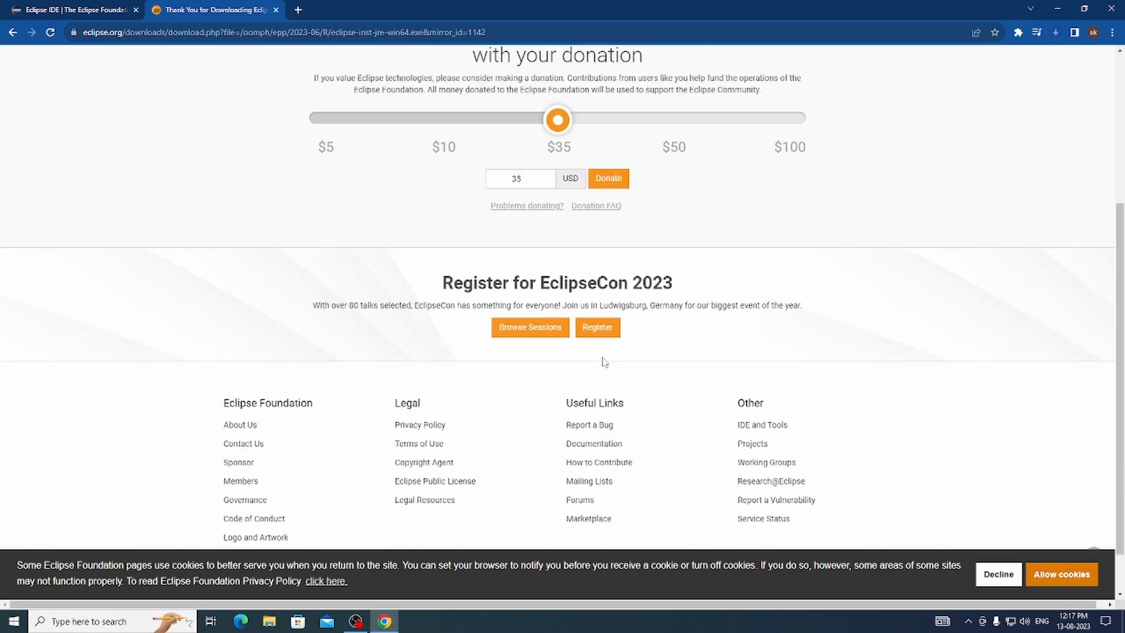
pyautogui.scroll(4, 743, 330)
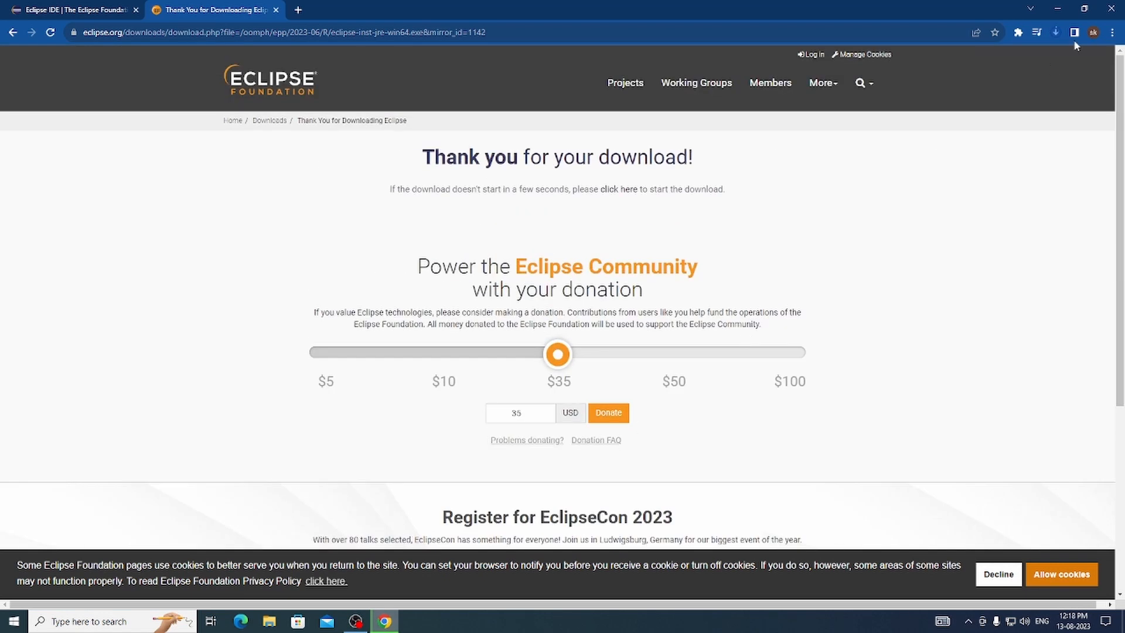
pyautogui.click(1056, 33)
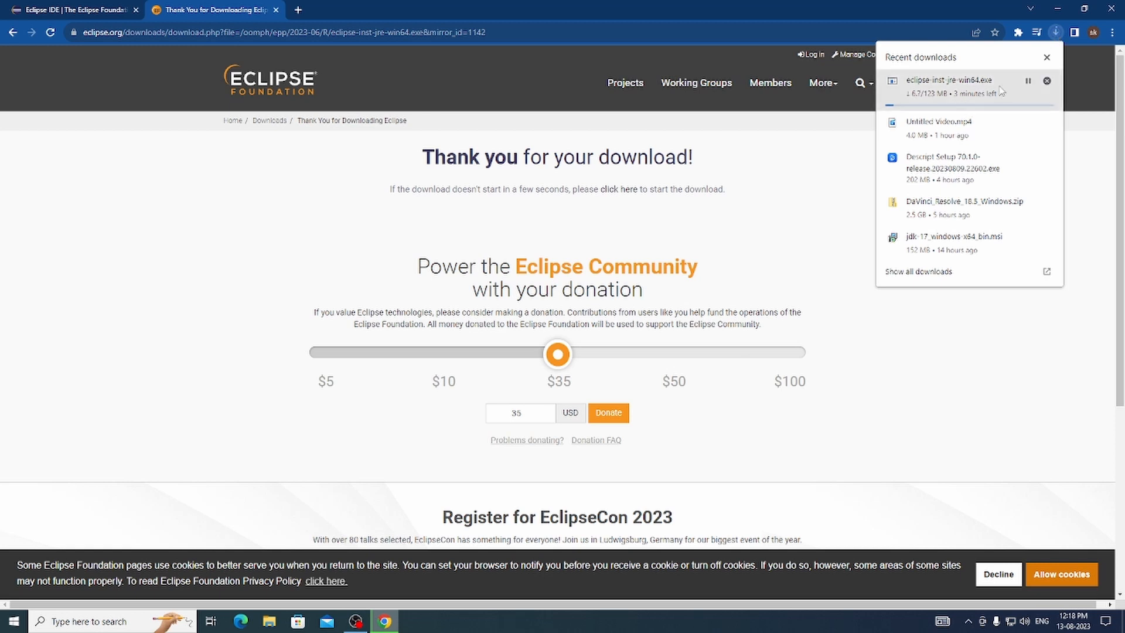
pyautogui.rightClick(965, 89)
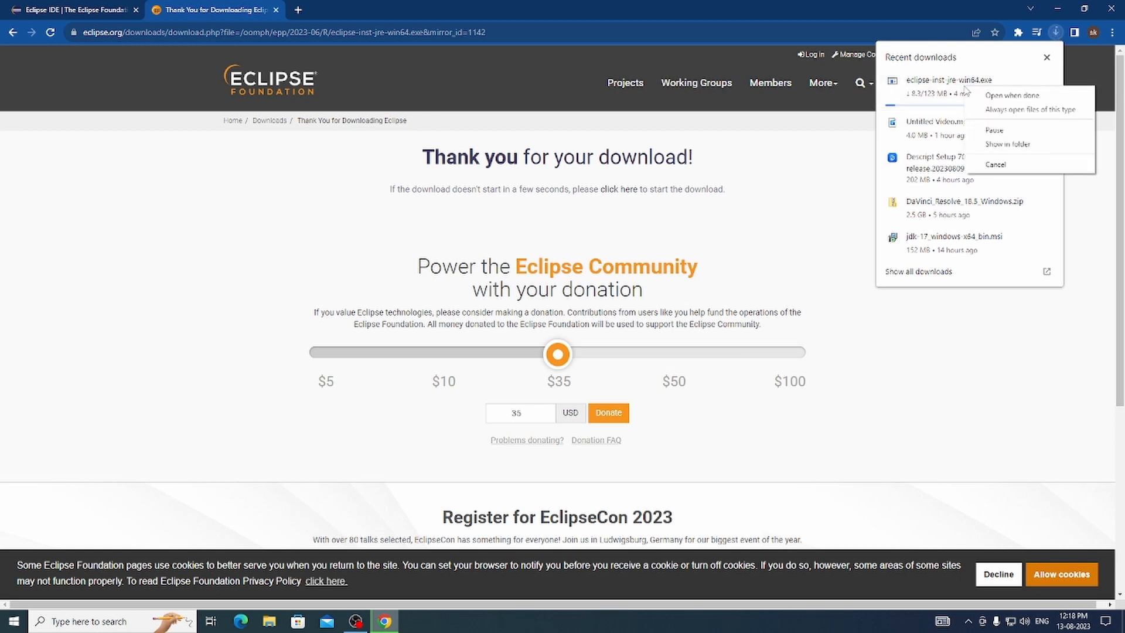
pyautogui.click(818, 150)
pyautogui.click(818, 149)
pyautogui.scroll(-4, 726, 218)
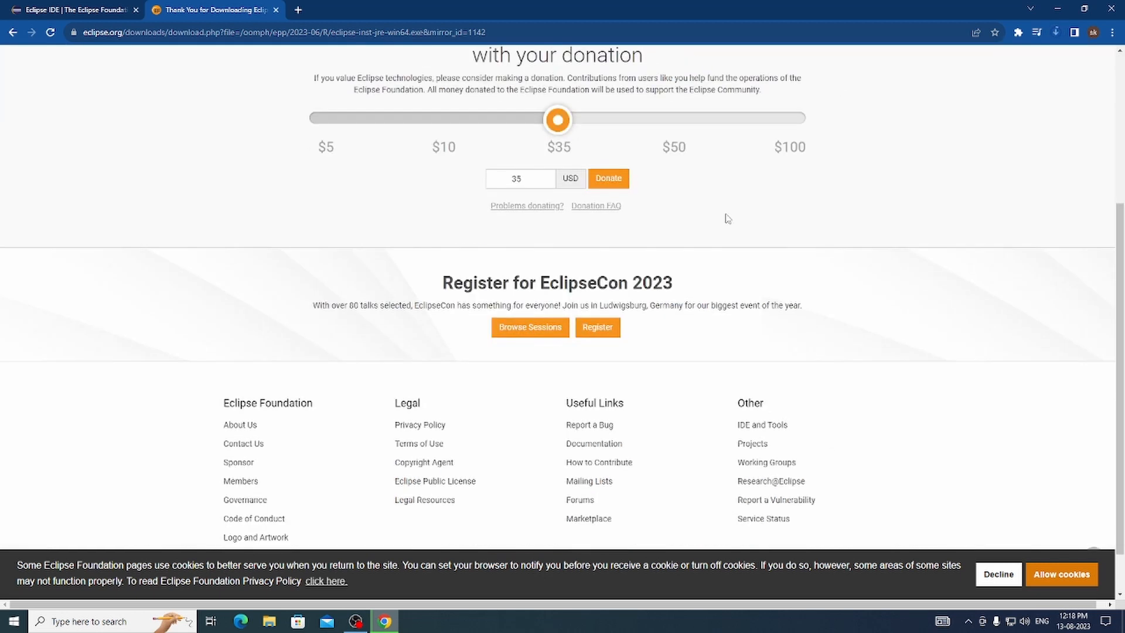
pyautogui.scroll(-1, 727, 218)
# - Replace the Eclipse thank-you page with a blank tab, and refresh the desktop before returning to the browser
pyautogui.click(298, 9)
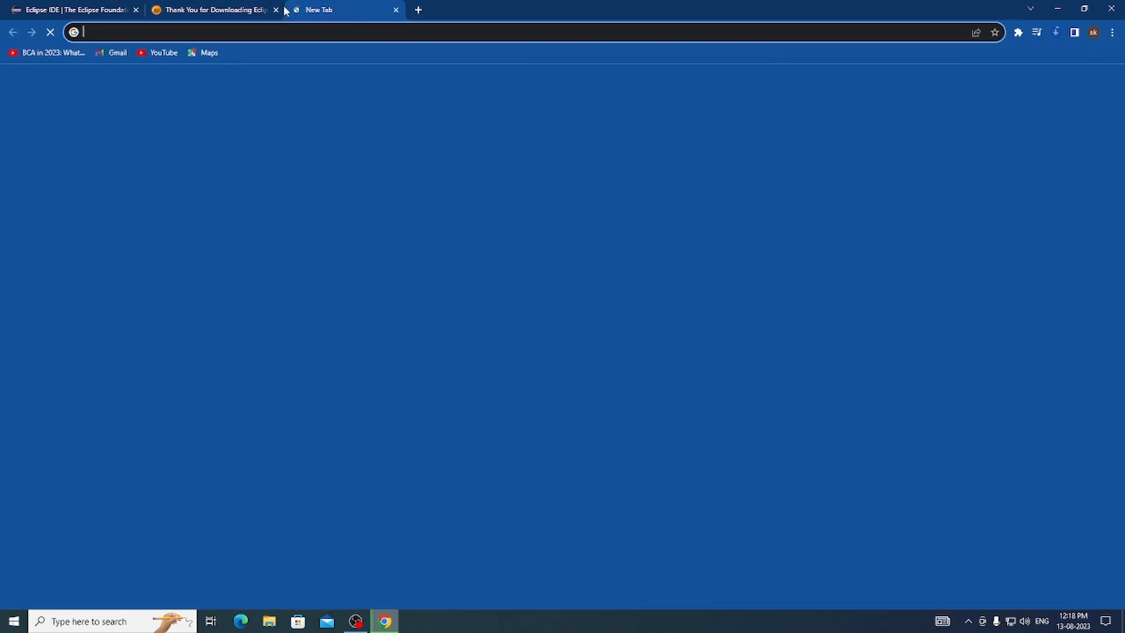
pyautogui.click(276, 9)
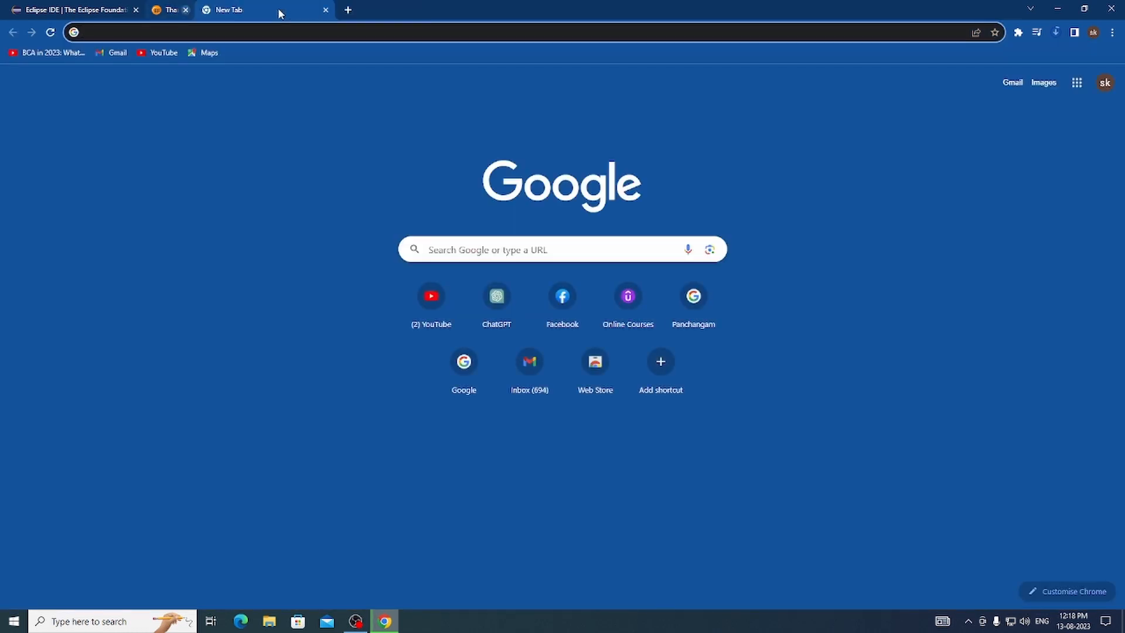
pyautogui.click(1053, 10)
pyautogui.rightClick(740, 147)
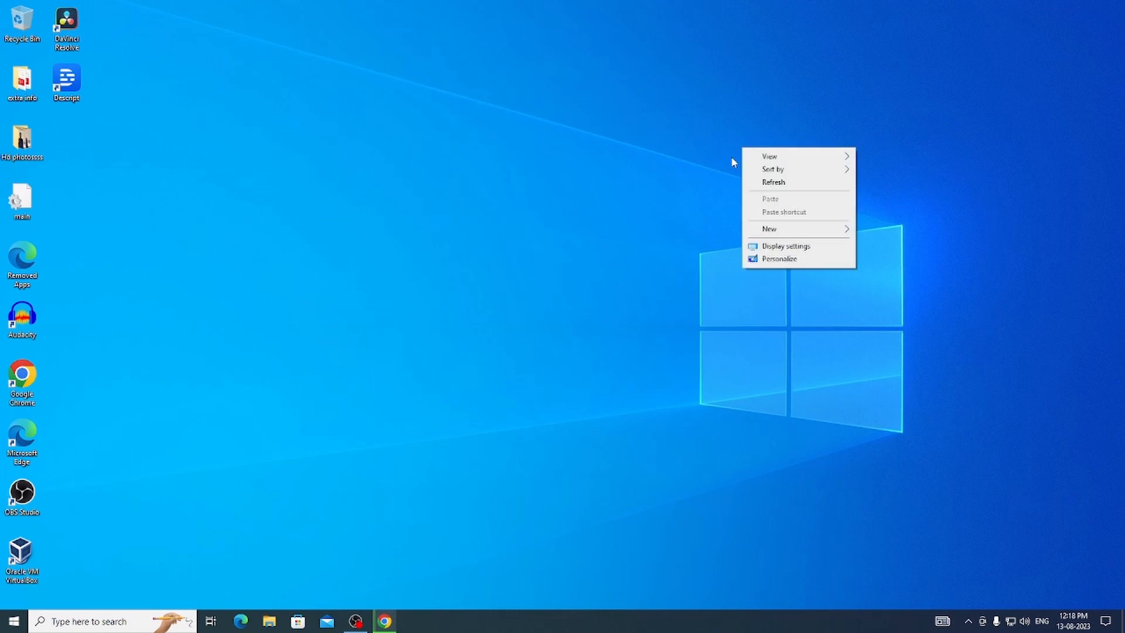
pyautogui.click(773, 182)
pyautogui.click(384, 621)
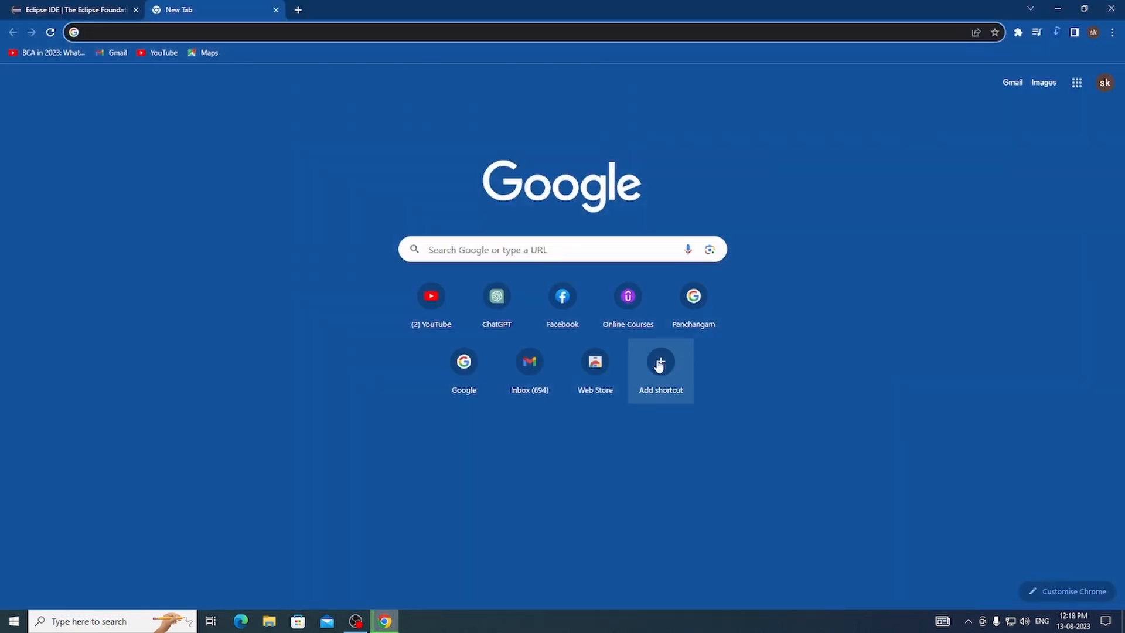
# - Open the full downloads list and remove the older entries, starting with Untitled Video.mp4, while keeping the Eclipse installer
pyautogui.click(1057, 31)
pyautogui.click(918, 271)
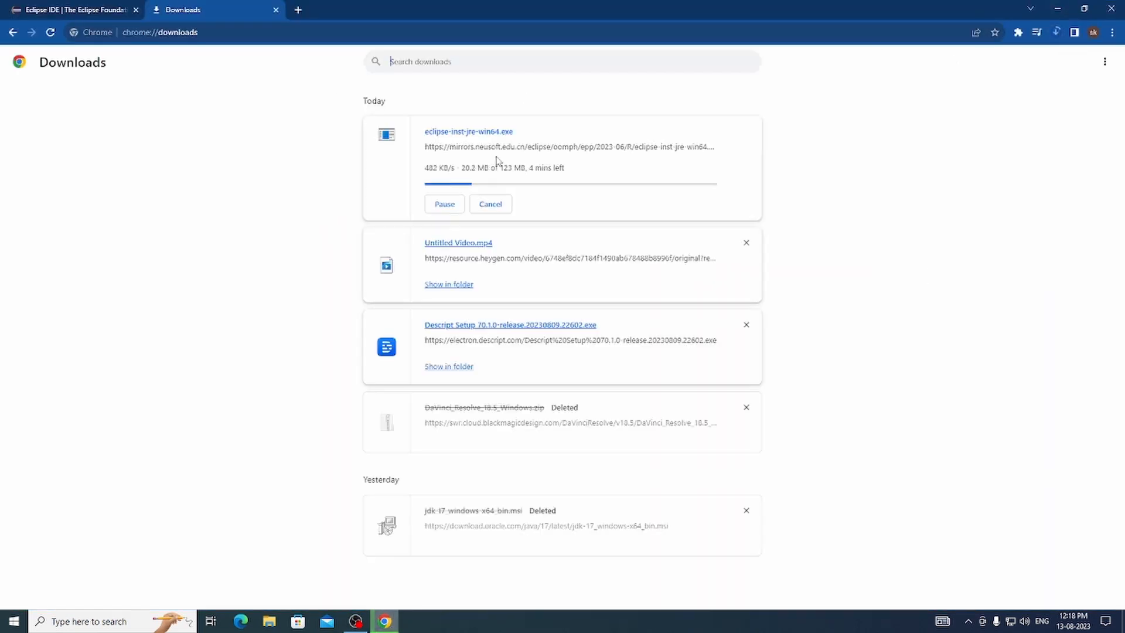
pyautogui.click(747, 245)
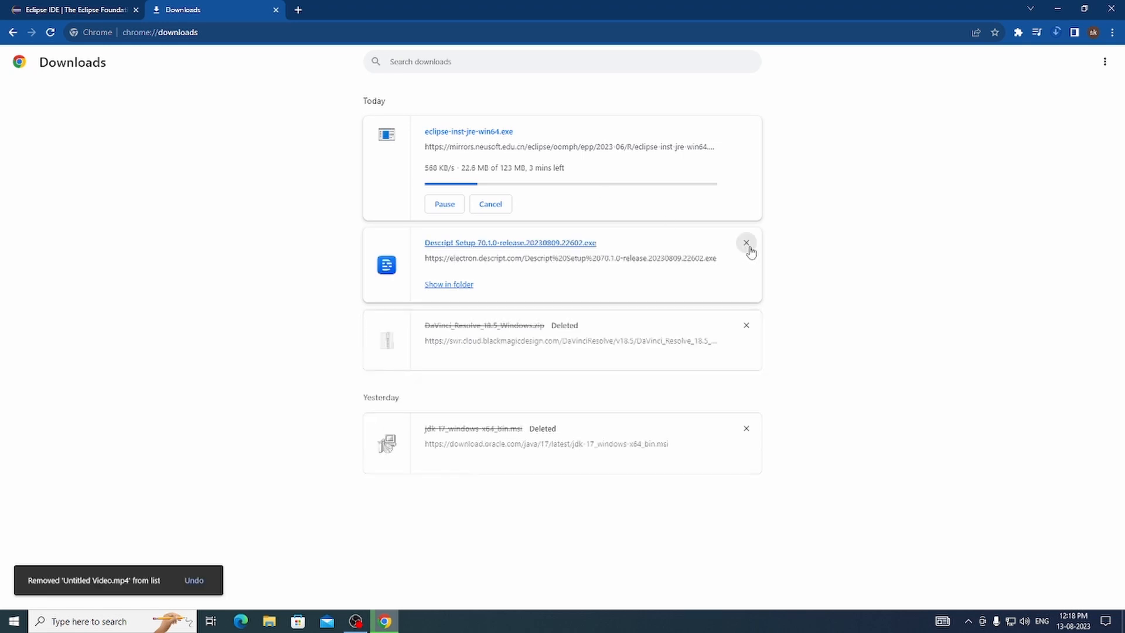
pyautogui.click(747, 245)
pyautogui.click(747, 245)
pyautogui.click(747, 278)
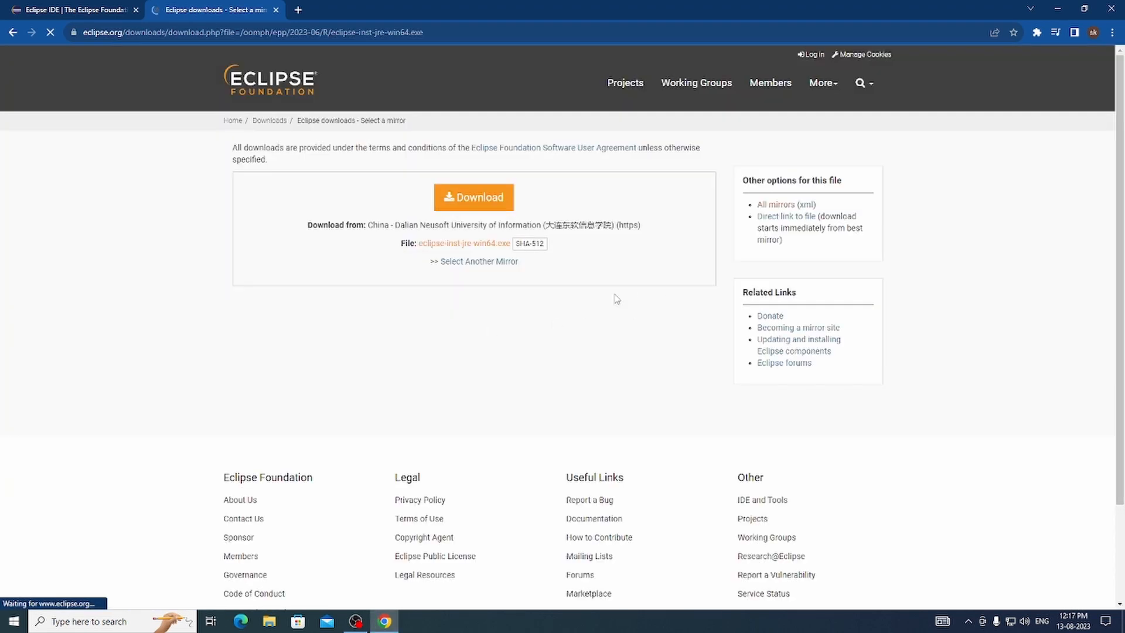
# - Download eclipse-inst-jre-win64.exe from the offered mirror and look over the thank-you page
pyautogui.click(474, 197)
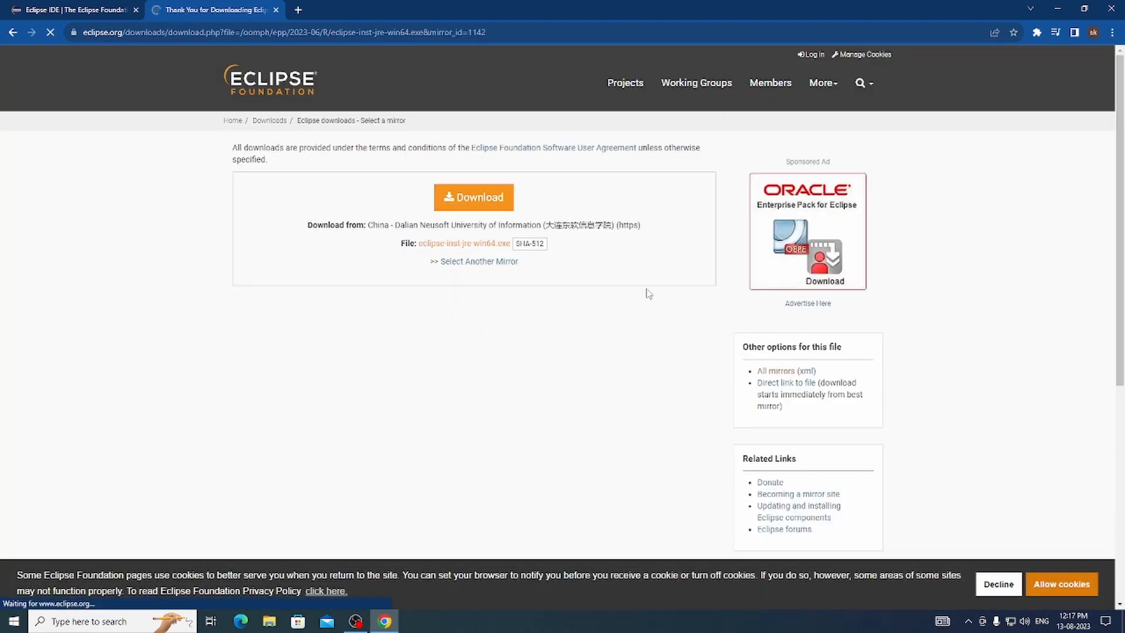
pyautogui.scroll(-3, 684, 341)
pyautogui.scroll(3, 743, 330)
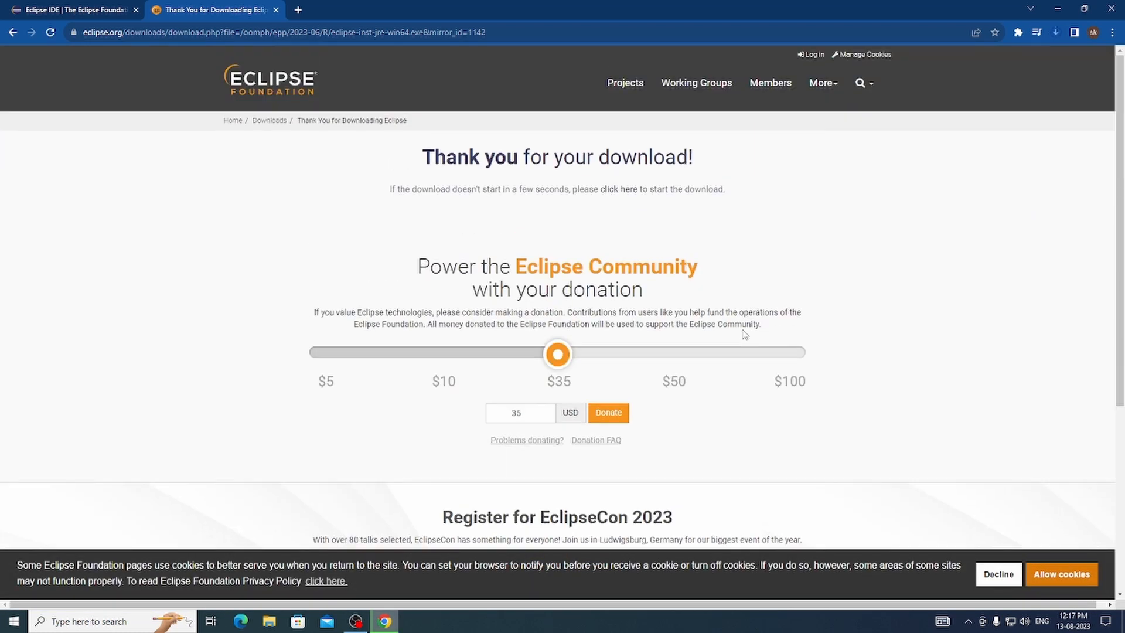
# - Check how far the Eclipse installer download has progressed in the recent downloads
pyautogui.click(1055, 32)
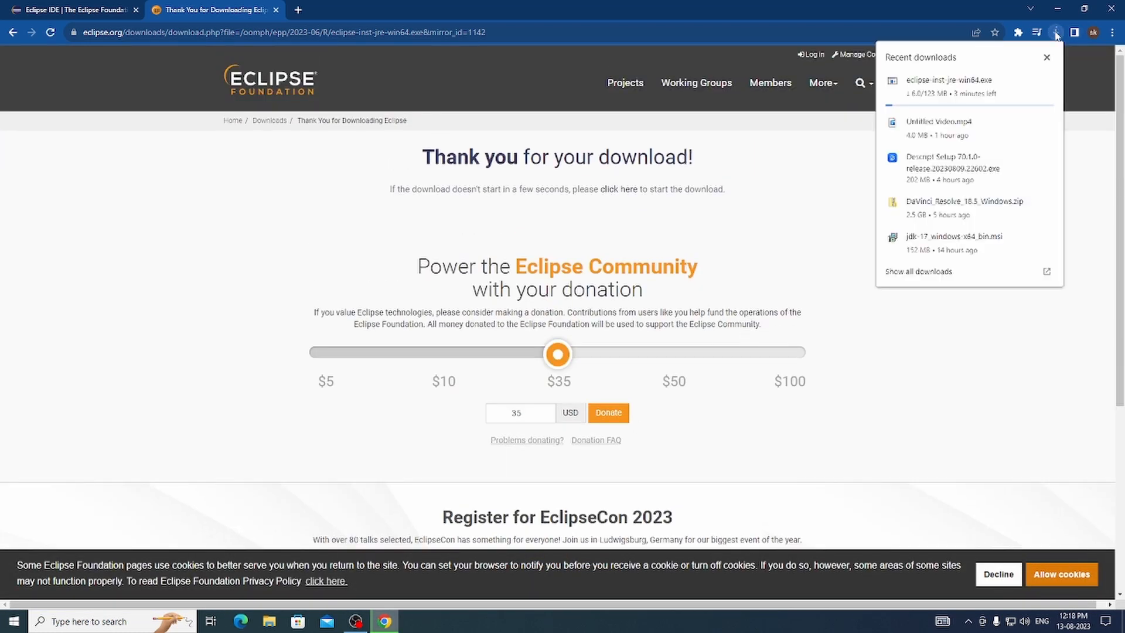
pyautogui.rightClick(965, 89)
pyautogui.click(816, 150)
pyautogui.scroll(-5, 726, 218)
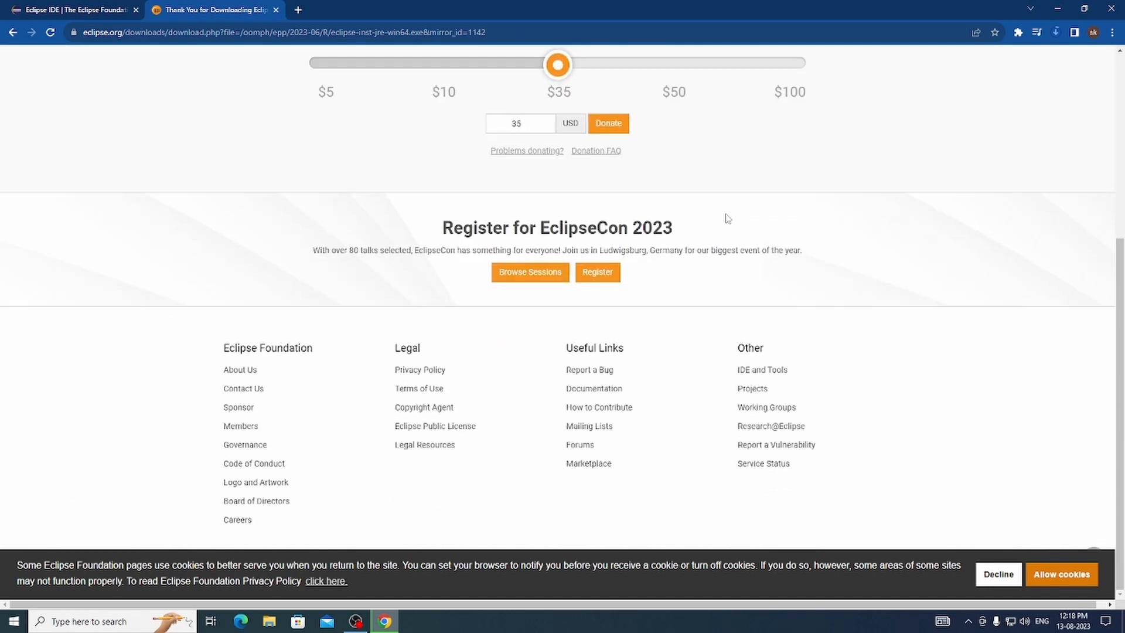
# - Open a new tab in place of the download confirmation page, refresh the desktop and return to the browser
pyautogui.click(296, 9)
pyautogui.click(275, 9)
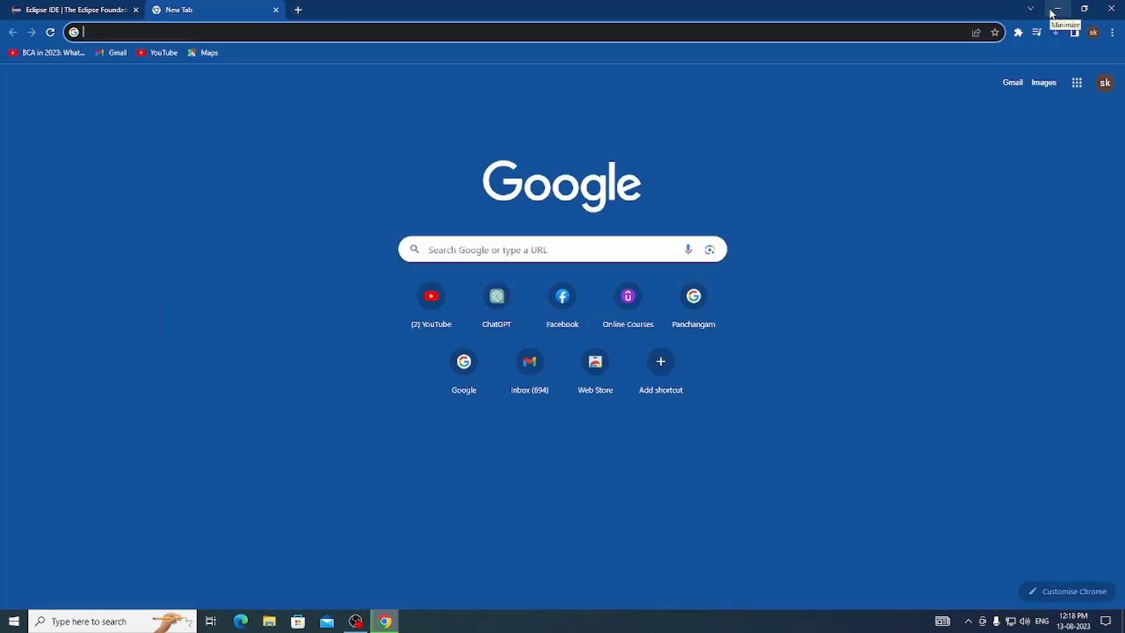
pyautogui.click(1057, 9)
pyautogui.rightClick(733, 161)
pyautogui.click(773, 182)
pyautogui.click(385, 621)
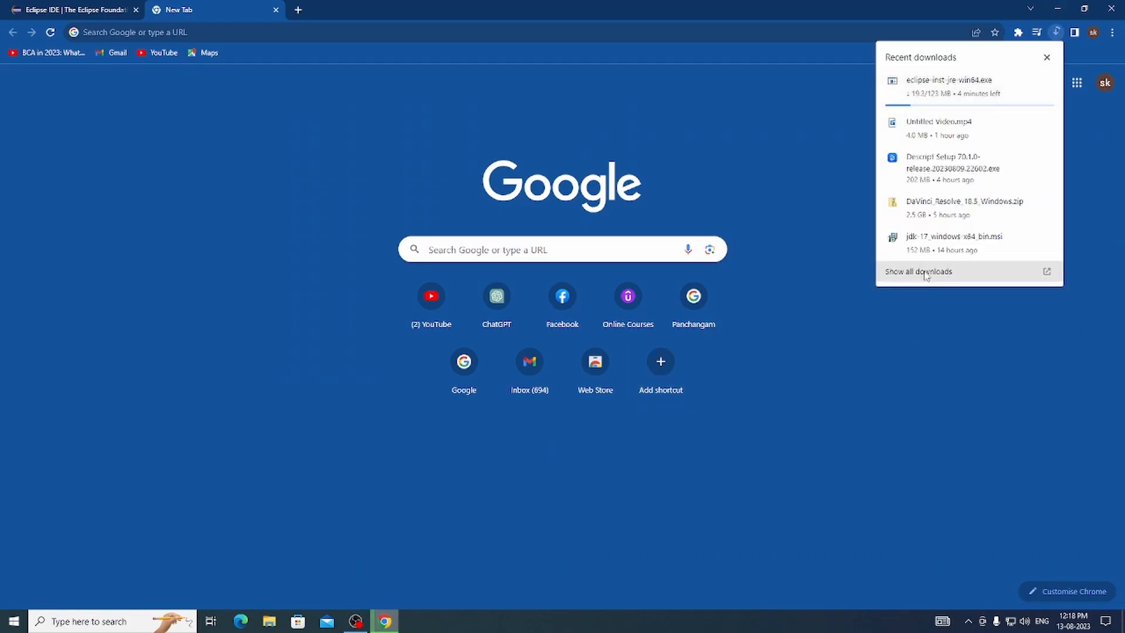
# - Show all downloads and clear the older entries so that only eclipse-inst-jre-win64.exe stays listed
pyautogui.click(911, 269)
pyautogui.click(746, 243)
pyautogui.click(746, 243)
pyautogui.click(746, 242)
pyautogui.click(746, 276)
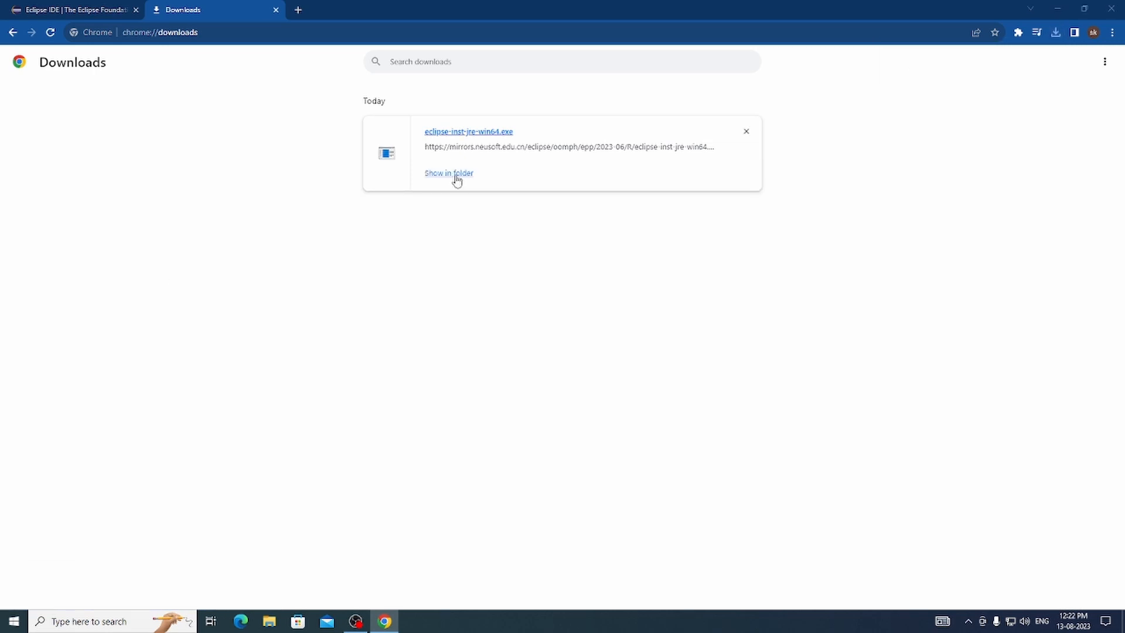
# - Run eclipse-inst-jre-win64 from the Downloads folder and choose the Eclipse IDE for Java Developers package
pyautogui.click(456, 175)
pyautogui.doubleClick(213, 94)
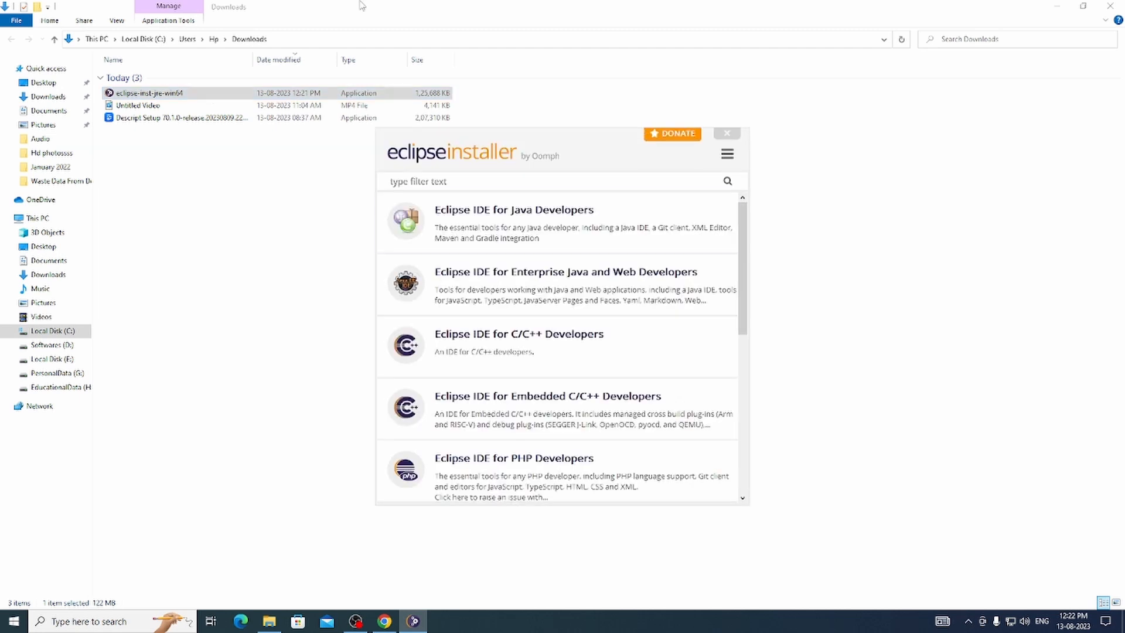
pyautogui.click(510, 213)
# - Install the Java Developers package and accept the Eclipse Foundation Software User Agreement
pyautogui.click(630, 403)
pyautogui.scroll(-10, 562, 293)
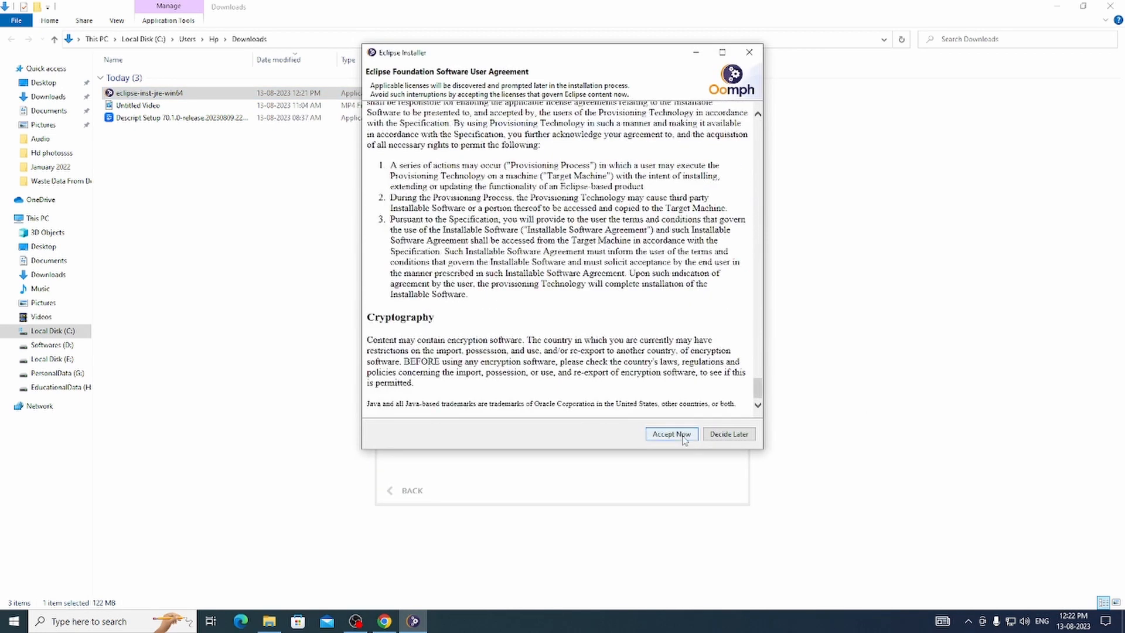
pyautogui.click(670, 432)
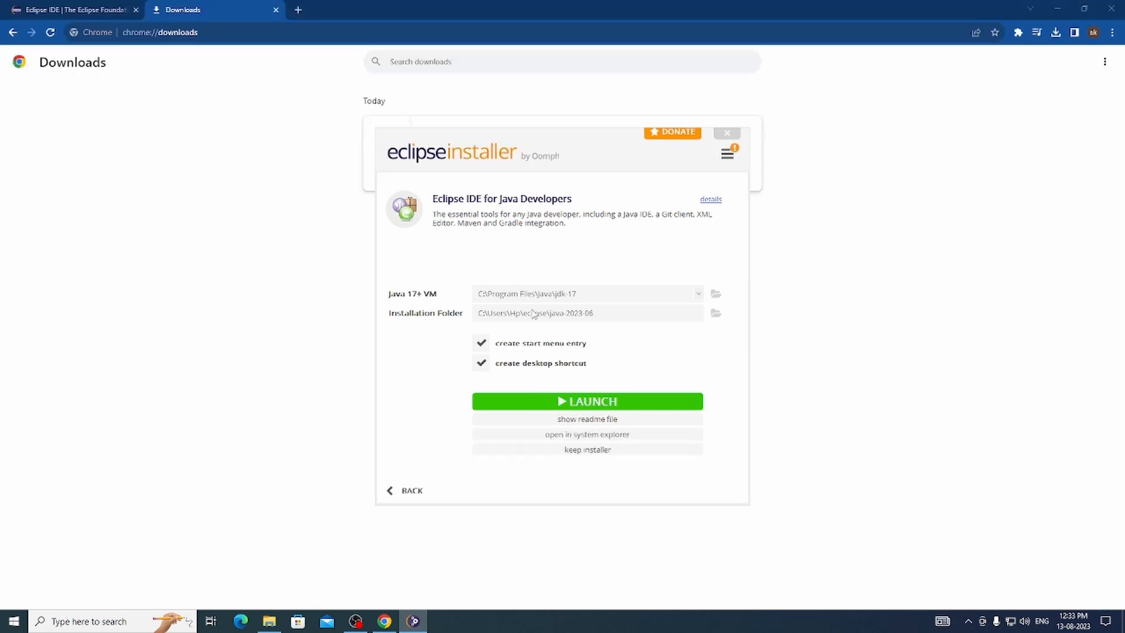
# - Launch the installed Eclipse IDE, and remove the installer from the browser's downloads list before closing the browser
pyautogui.click(621, 402)
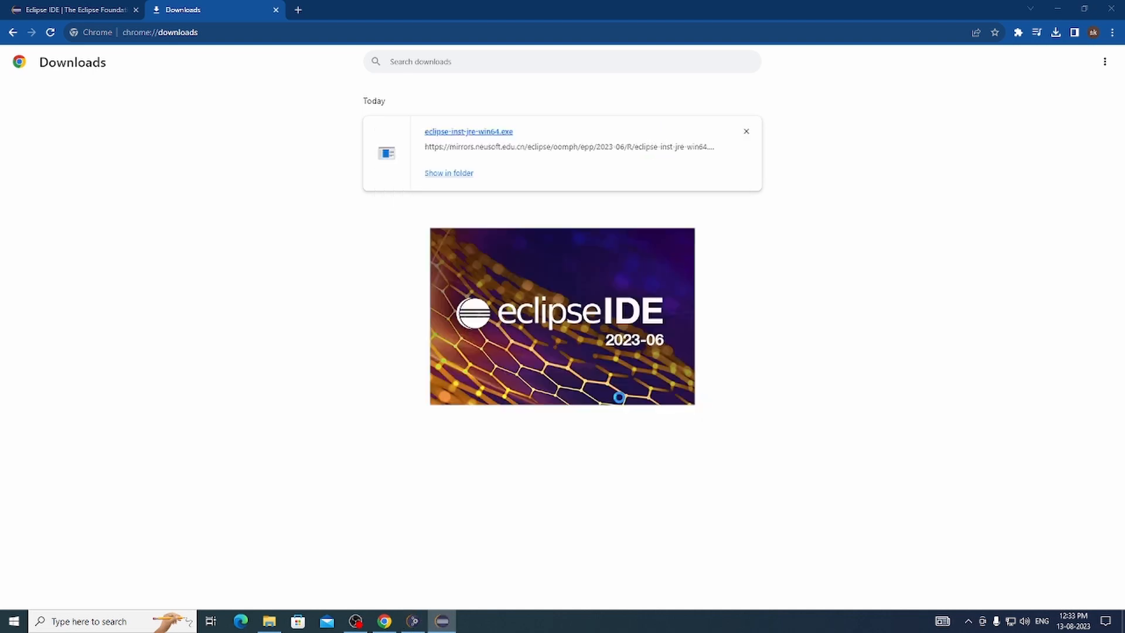
pyautogui.click(746, 131)
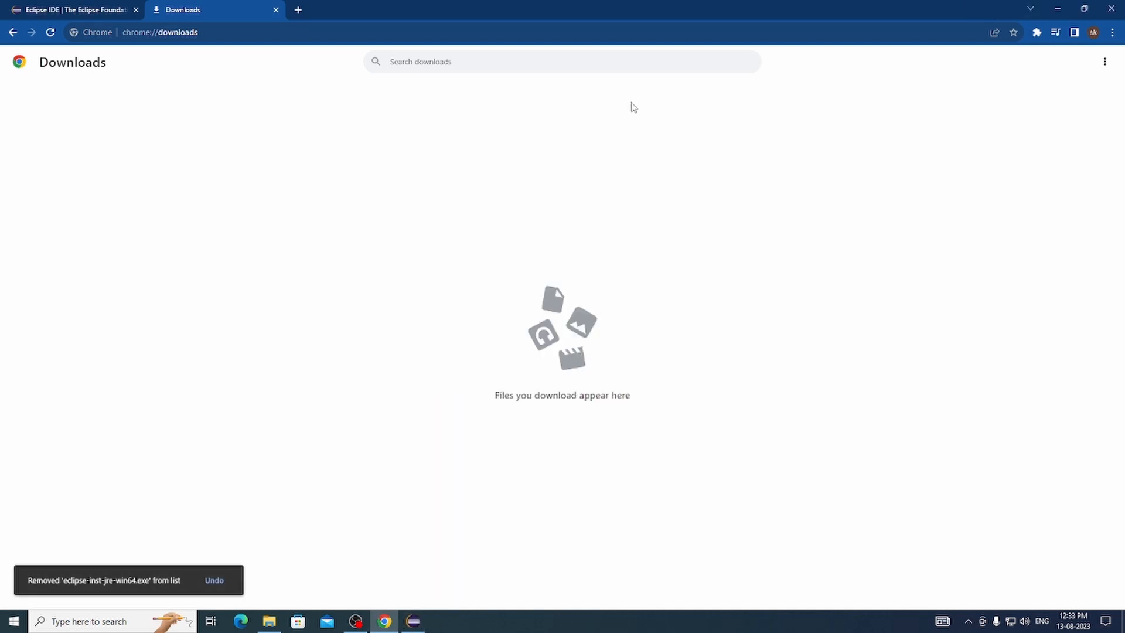
pyautogui.click(1109, 16)
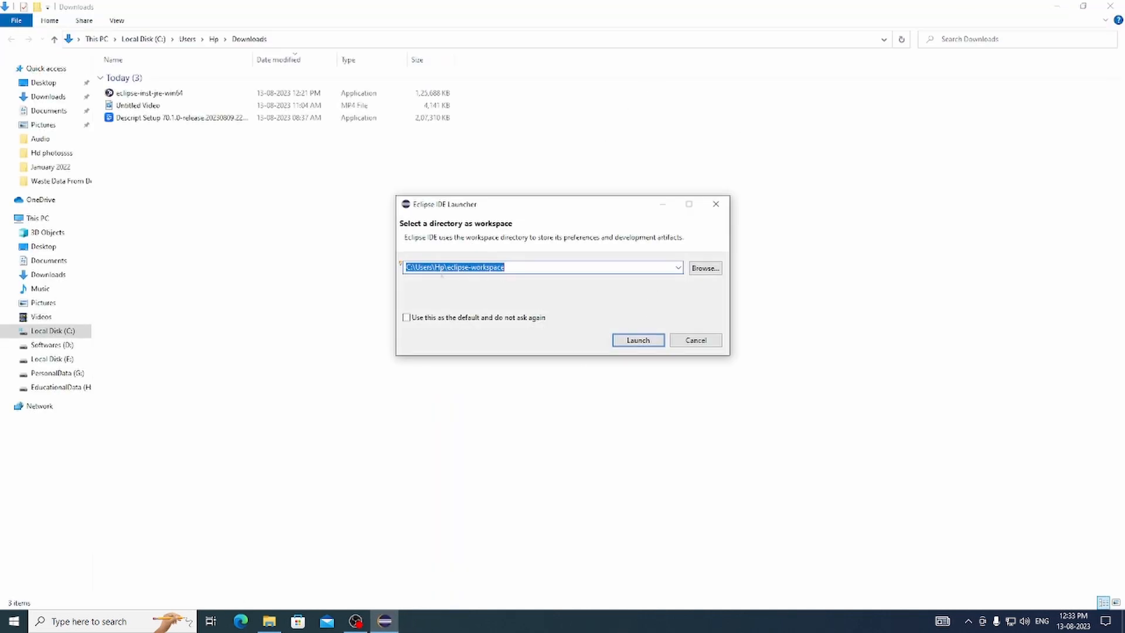
# - Browse for the workspace directory and create a new folder named JavaProjects on Local Disk (E:)
pyautogui.click(705, 268)
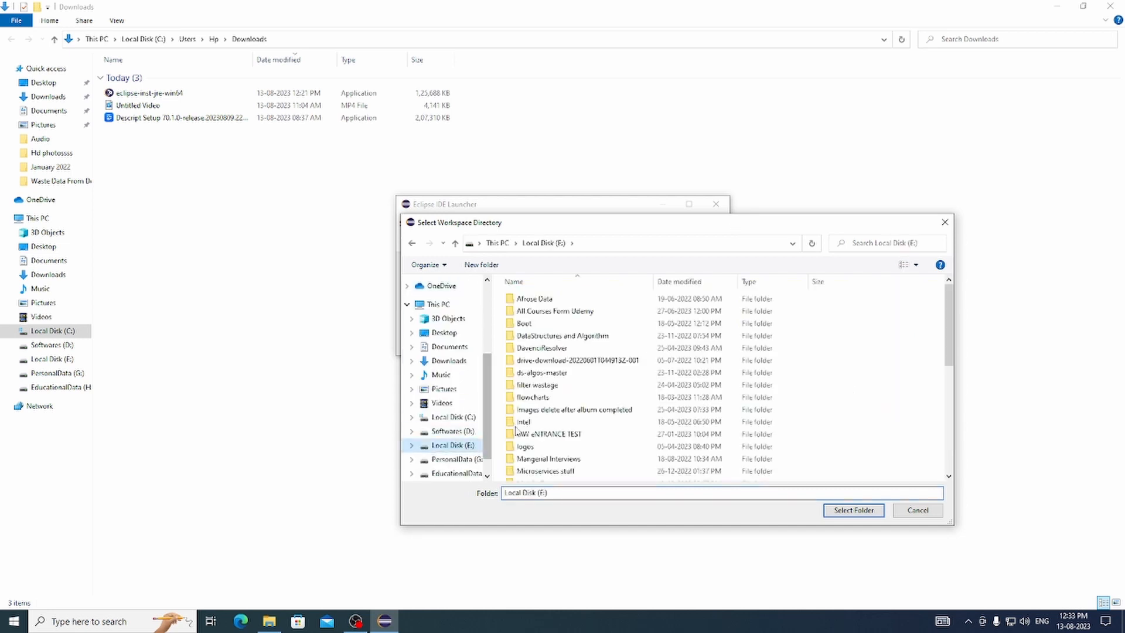
pyautogui.scroll(-5, 515, 430)
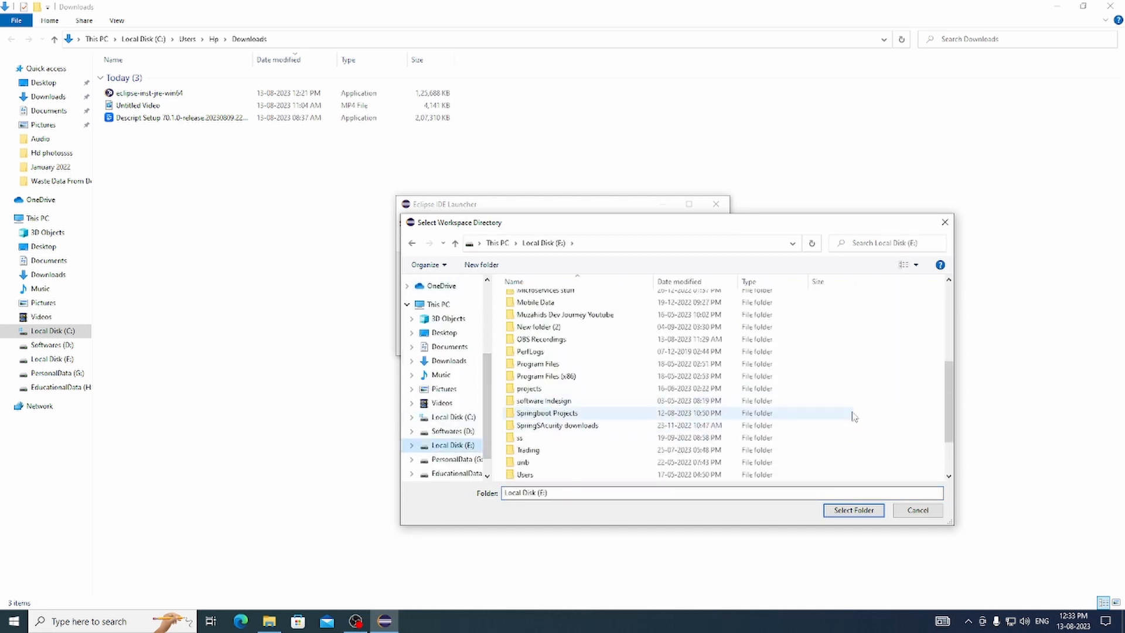
pyautogui.rightClick(858, 404)
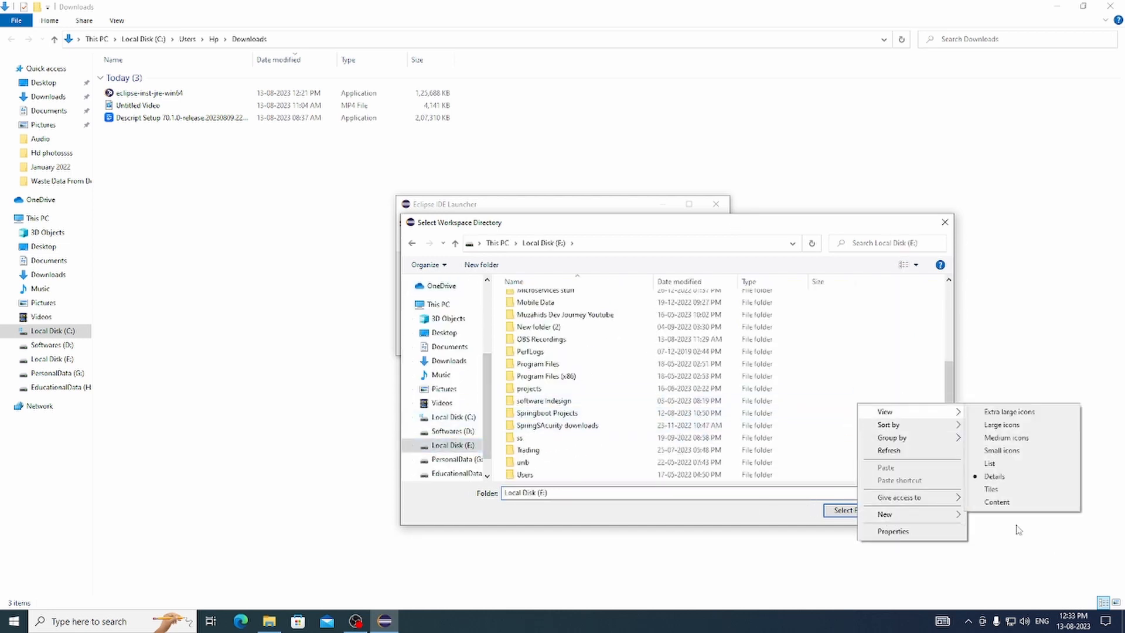
pyautogui.moveTo(914, 514)
pyautogui.click(990, 515)
pyautogui.write('Sp')
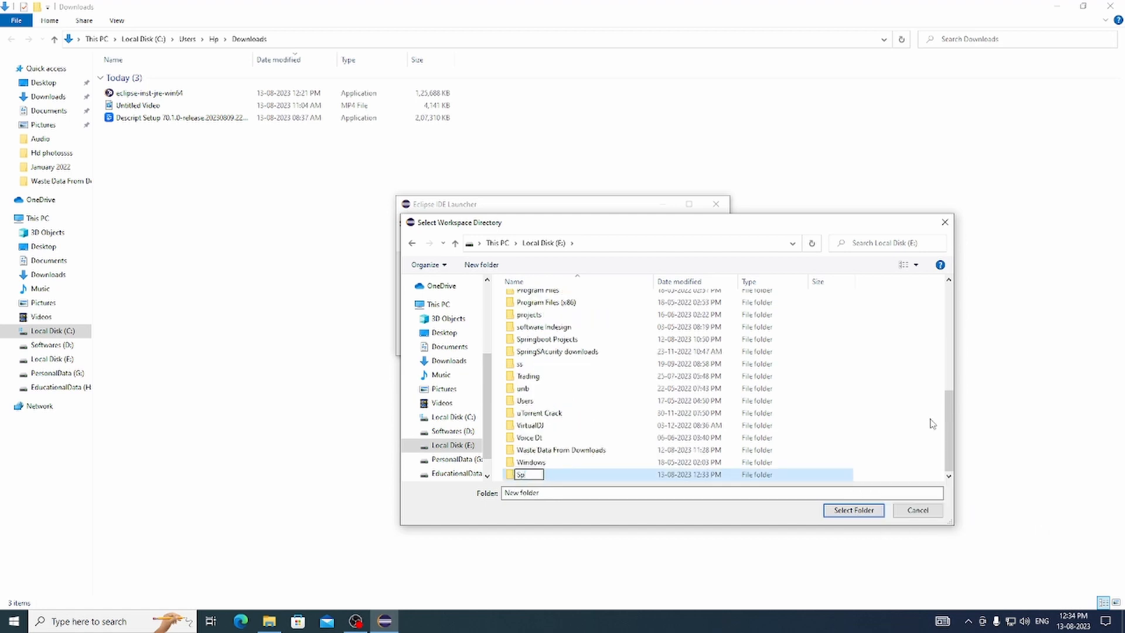
pyautogui.write('vaProjects')
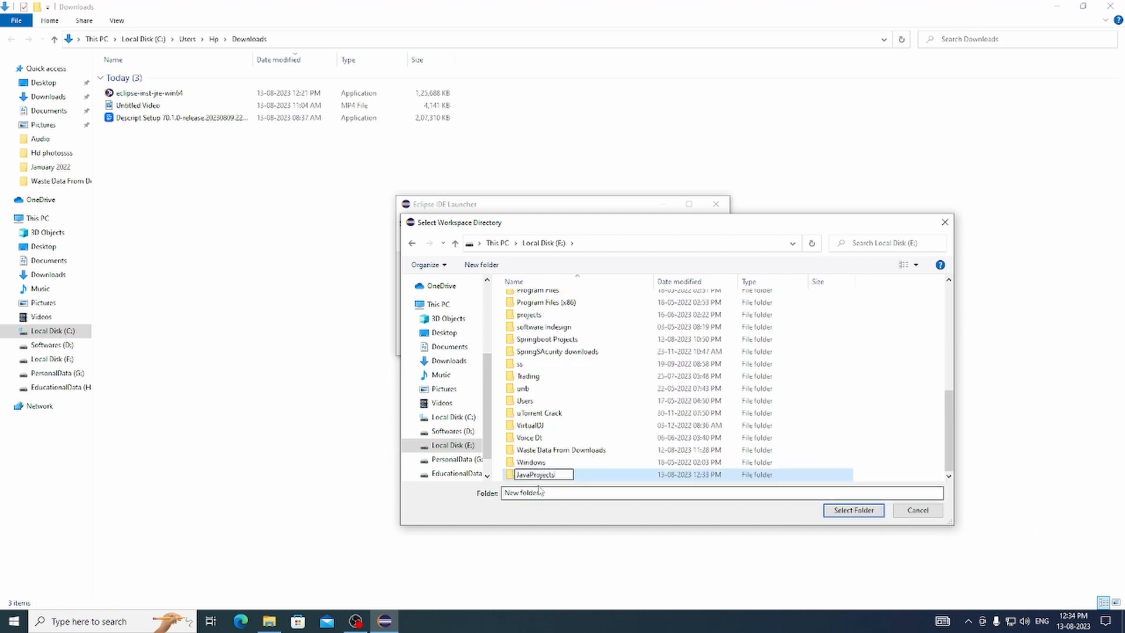
# - Rename the new JavaProjects folder as "JavaProjects eclipse1"
pyautogui.click(585, 475)
pyautogui.click(561, 473)
pyautogui.click(560, 475)
pyautogui.write('e')
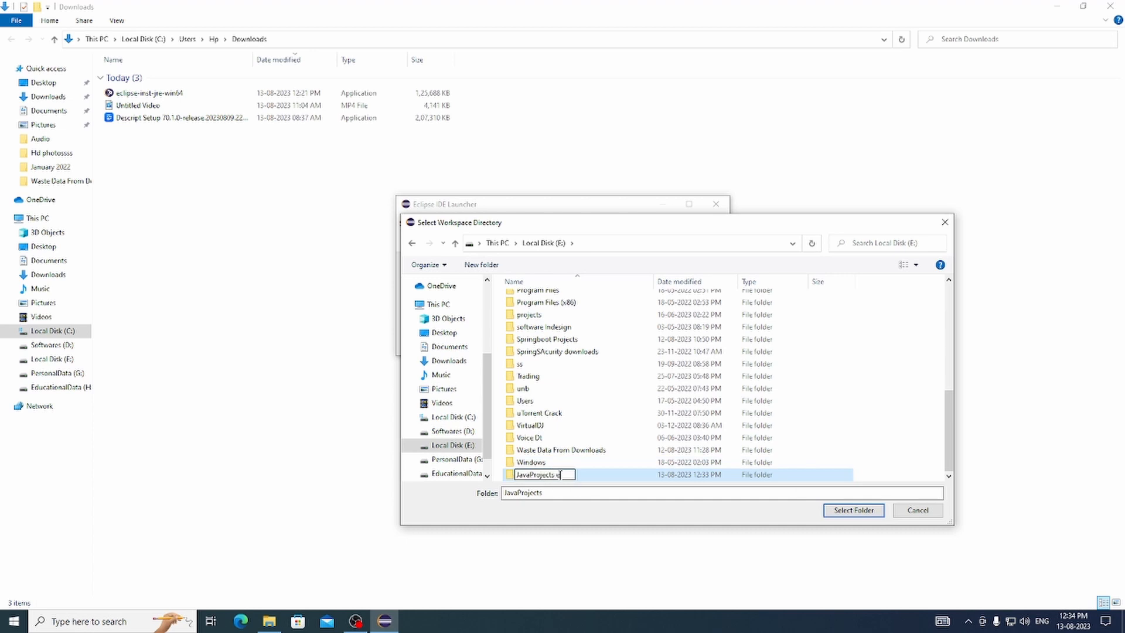
pyautogui.write('clipse1')
pyautogui.press('Return')
# - Launch the IDE with the "JavaProjects eclipse1" folder as workspace and dismiss the startup pages
pyautogui.click(854, 510)
pyautogui.click(650, 341)
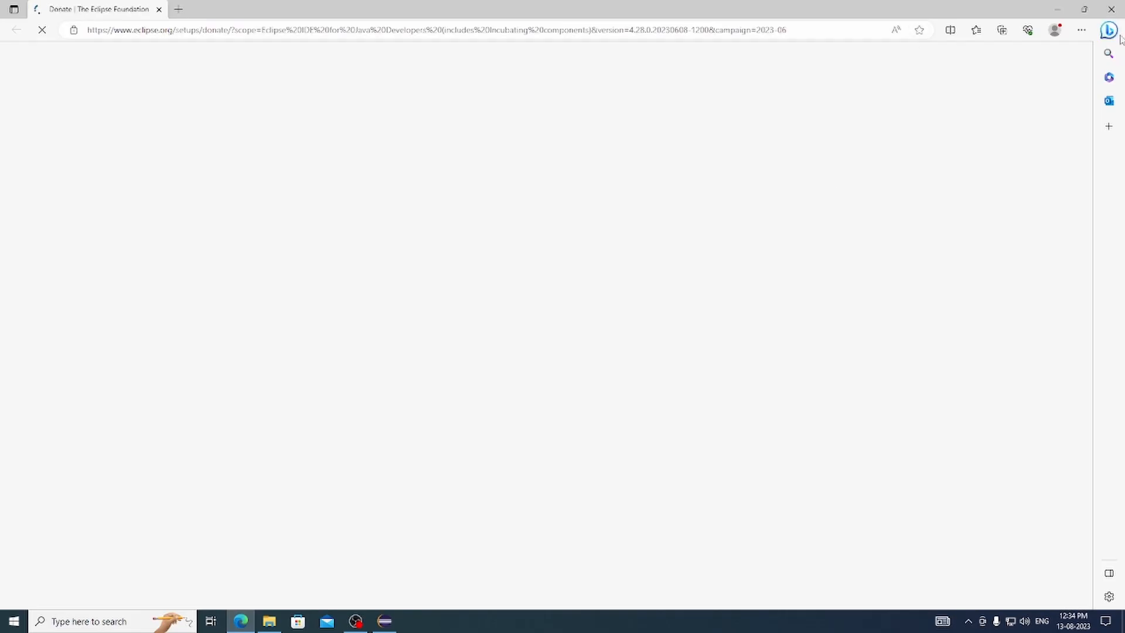
pyautogui.click(748, 129)
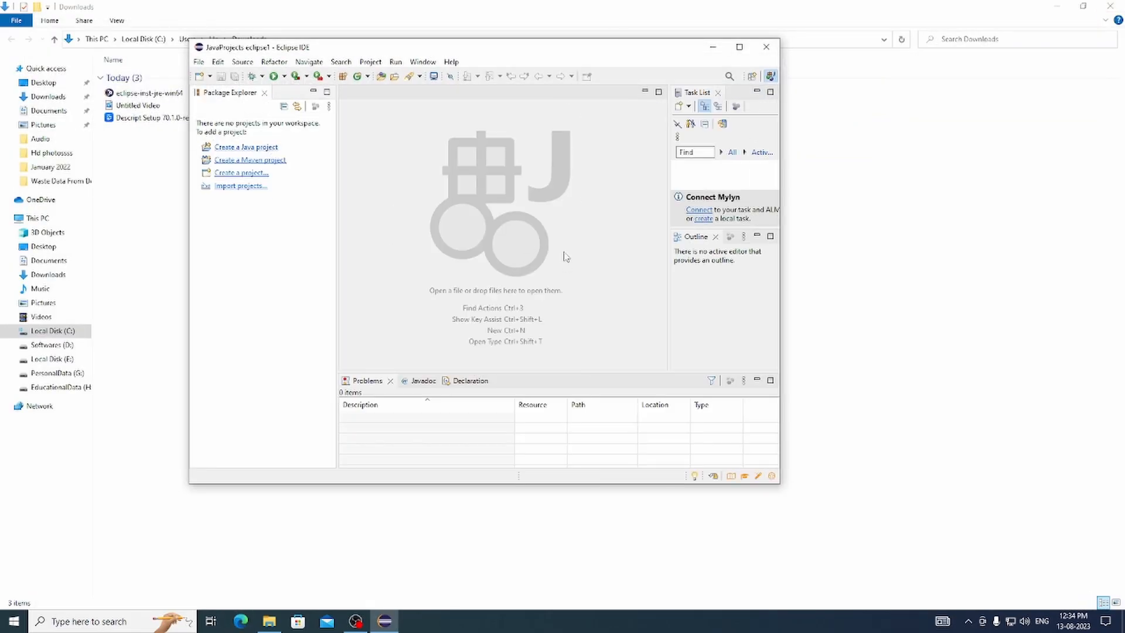
# - Create a Java project named HelloFirstProgram without a module-info.java file
pyautogui.moveTo(543, 53); pyautogui.dragTo(596, 84)
pyautogui.click(317, 178)
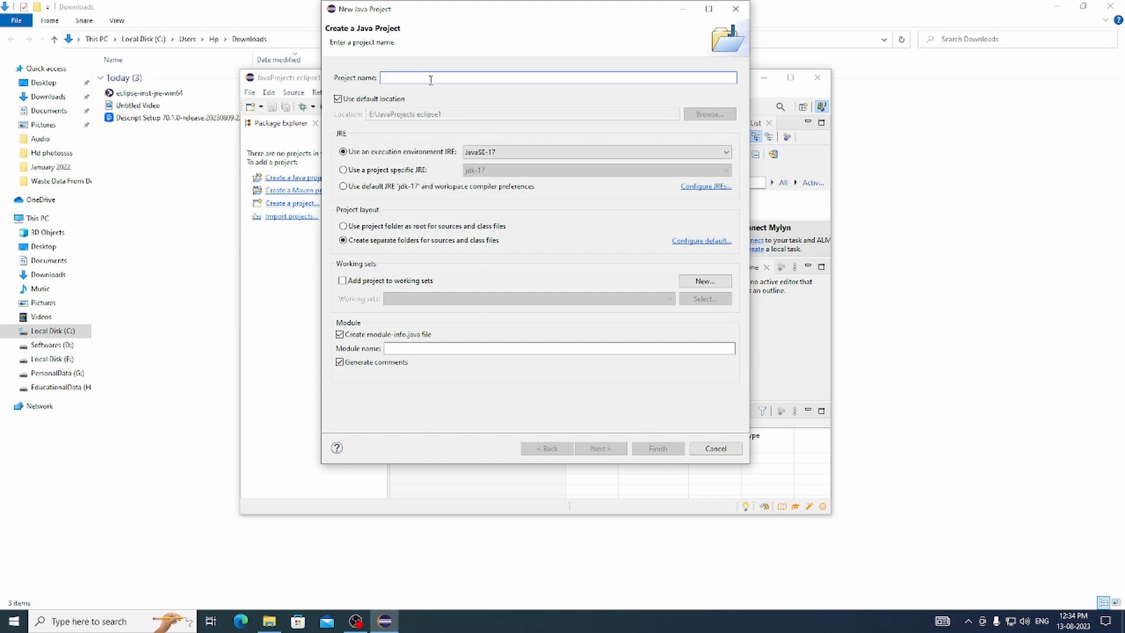
pyautogui.write('HelloFirst')
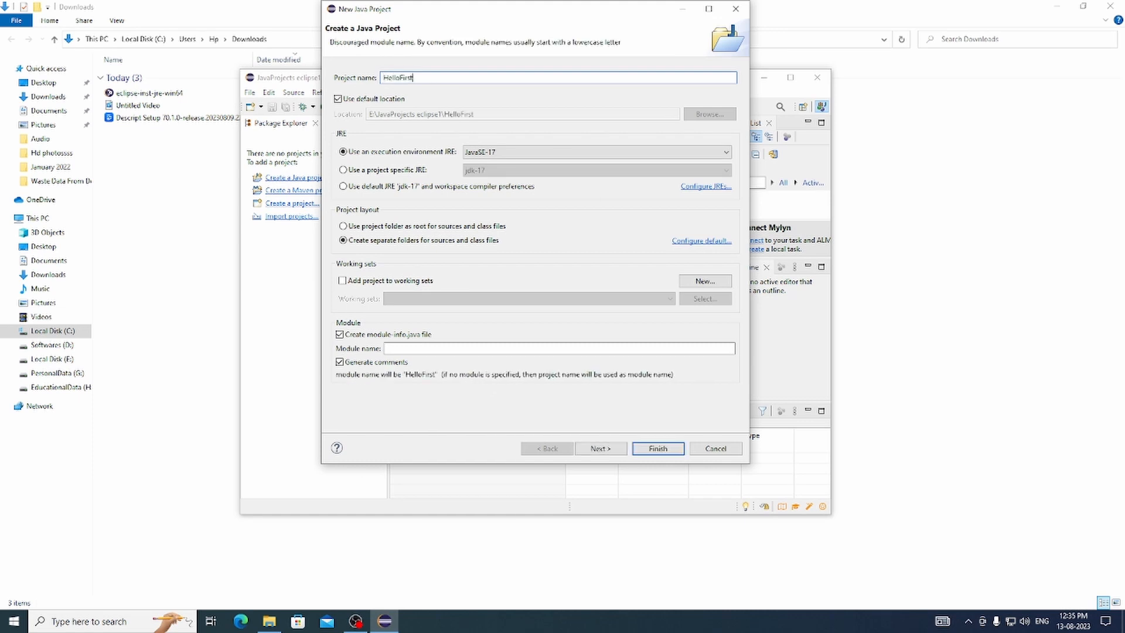
pyautogui.write('Program')
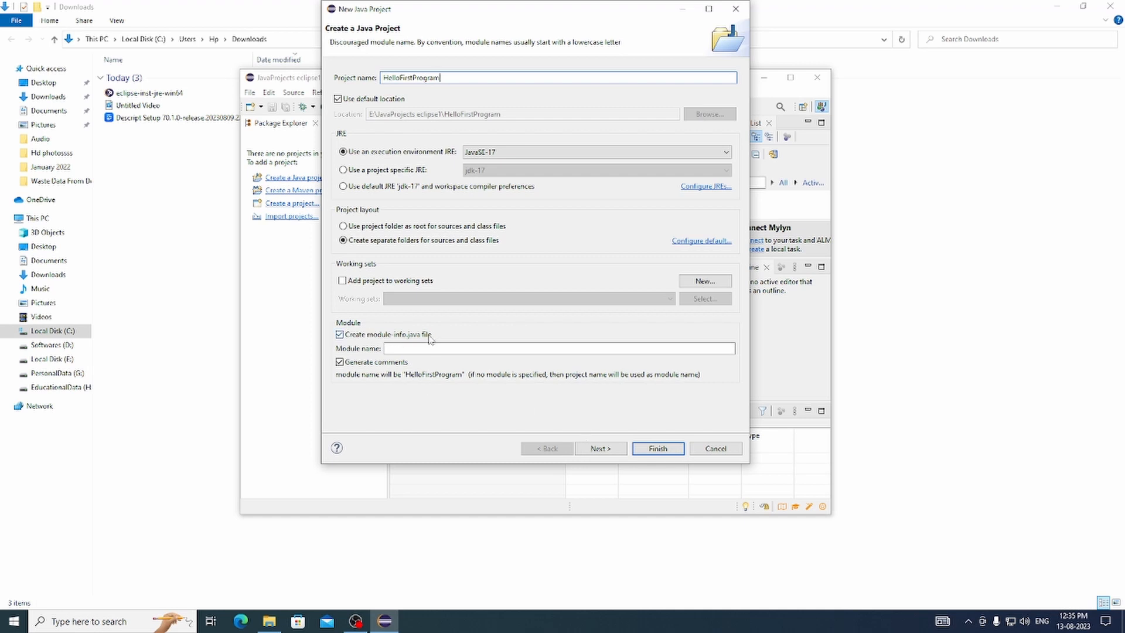
pyautogui.click(339, 334)
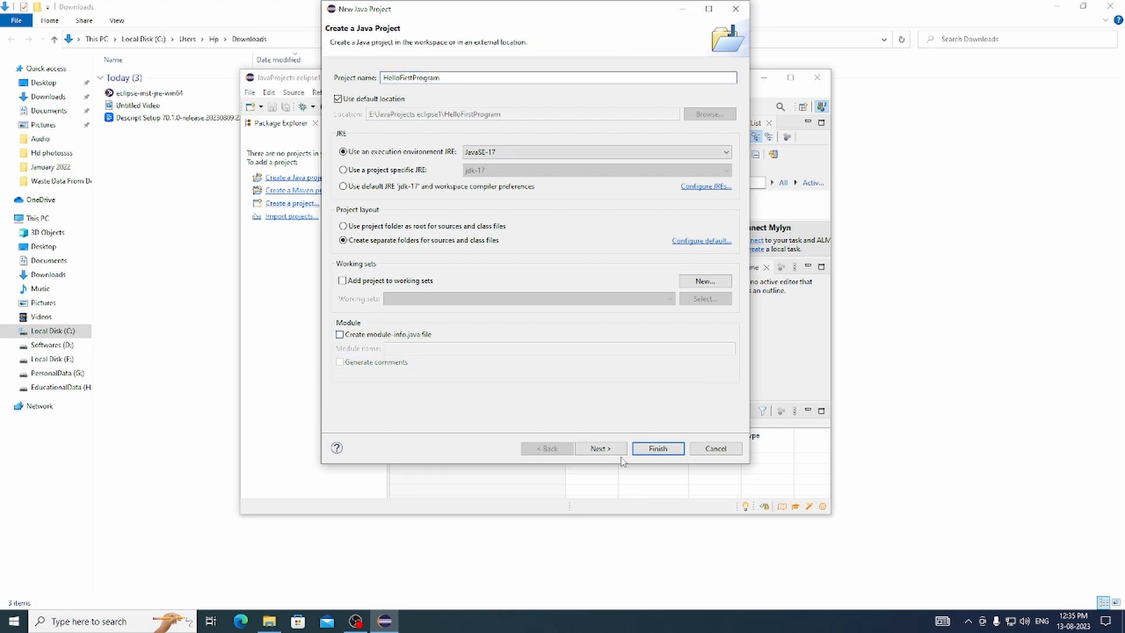
pyautogui.click(600, 448)
pyautogui.click(658, 448)
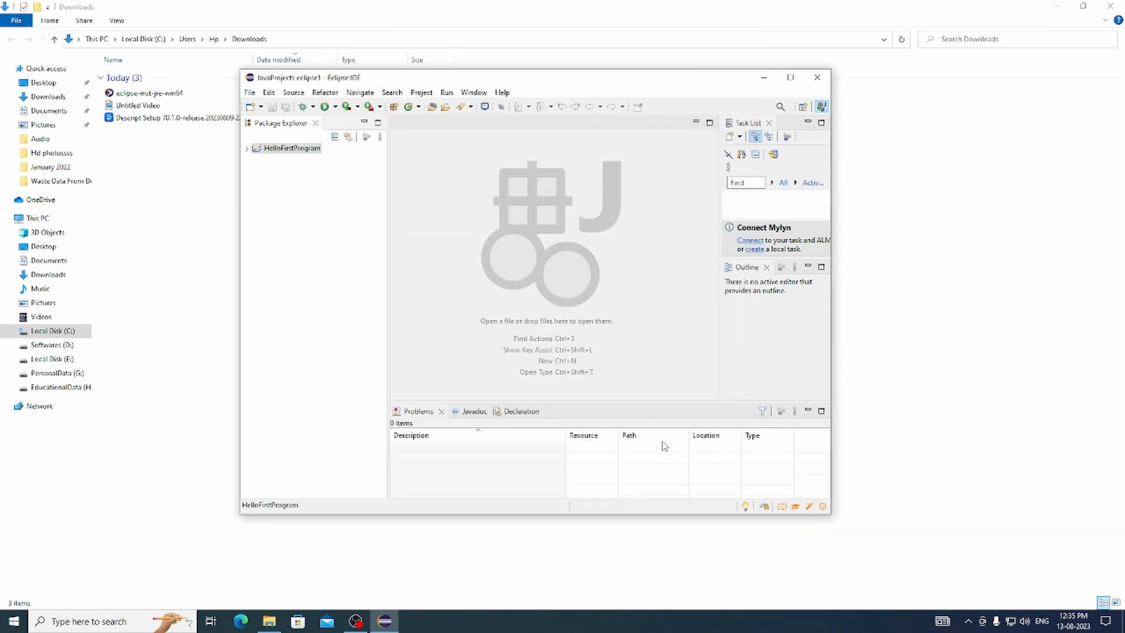
# - Create a package named com.muzahidsDevJourney in the src folder of HelloFirstProgram
pyautogui.click(247, 149)
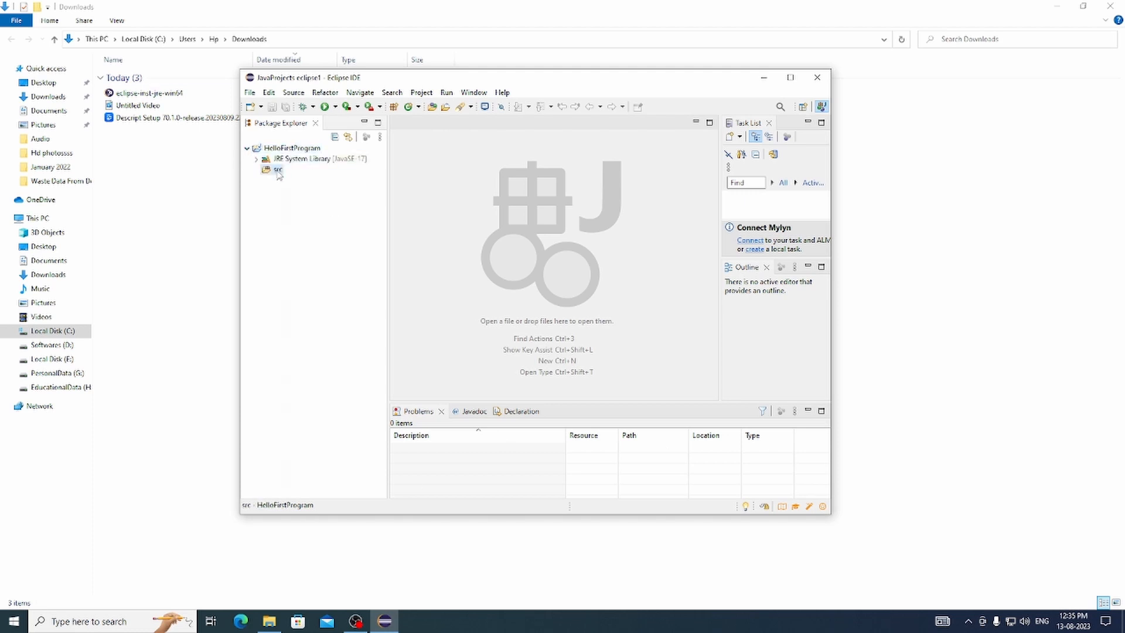
pyautogui.rightClick(273, 169)
pyautogui.moveTo(329, 177)
pyautogui.click(512, 221)
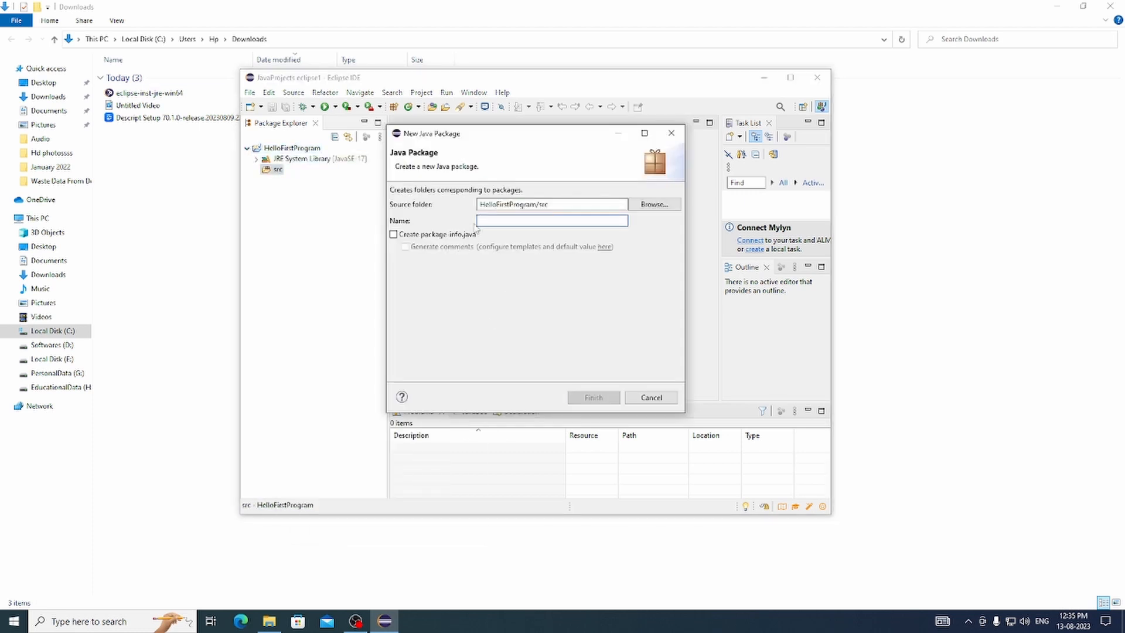
pyautogui.write('com.muzahidsDevJour')
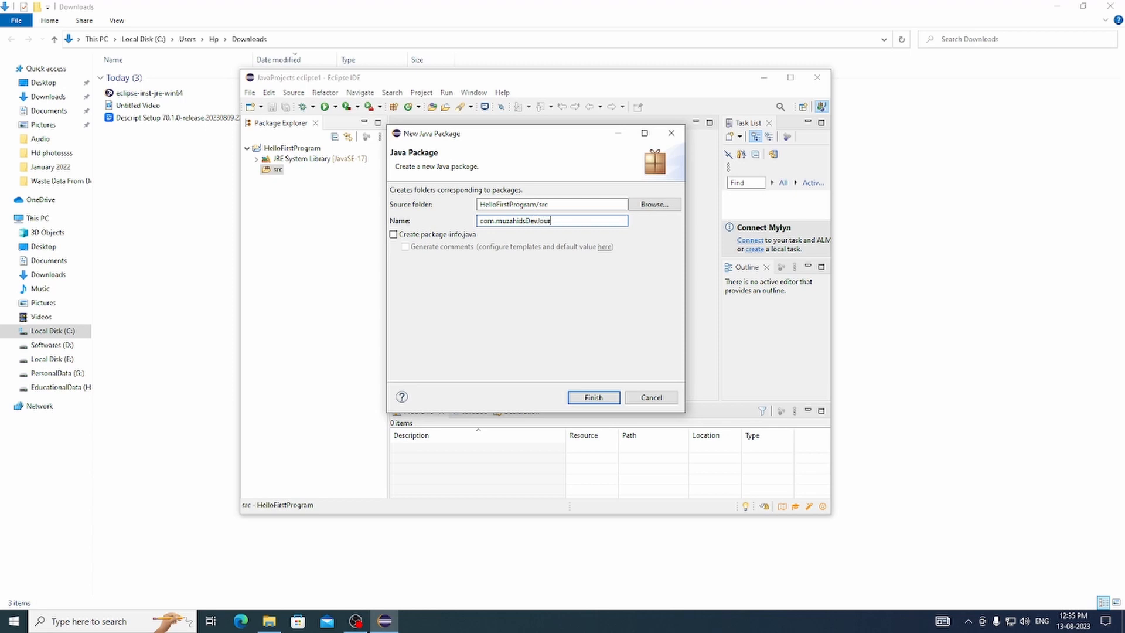
pyautogui.write('ney')
pyautogui.press('Return')
# - Create a public Java class named FirstProgram in the com.muzahidsDevJourney package
pyautogui.rightClick(345, 183)
pyautogui.moveTo(445, 193)
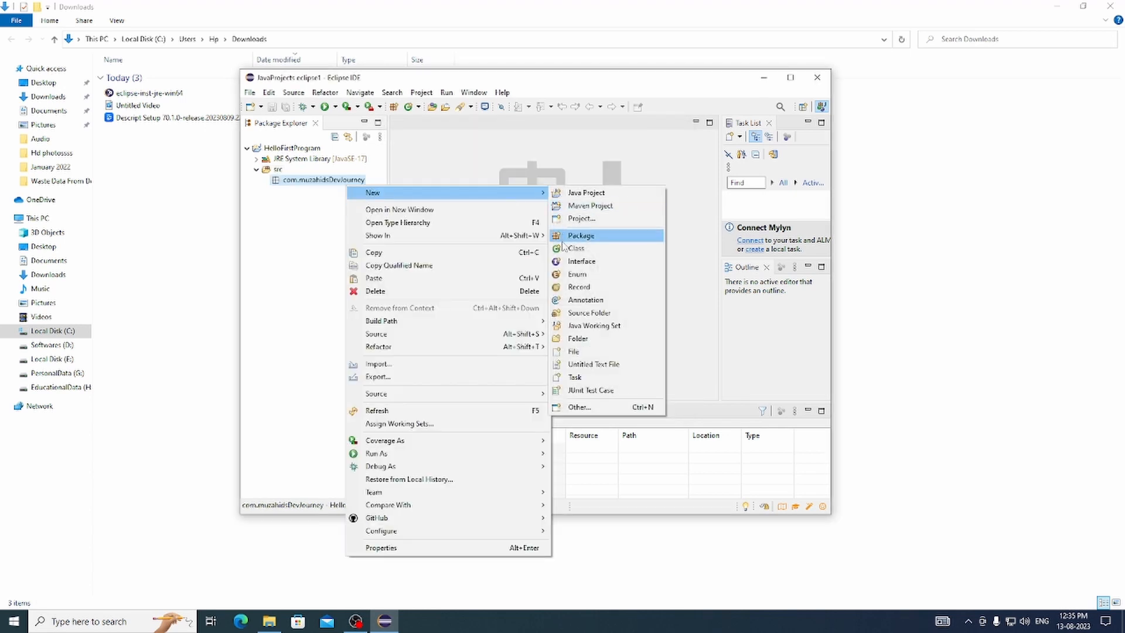
pyautogui.click(567, 248)
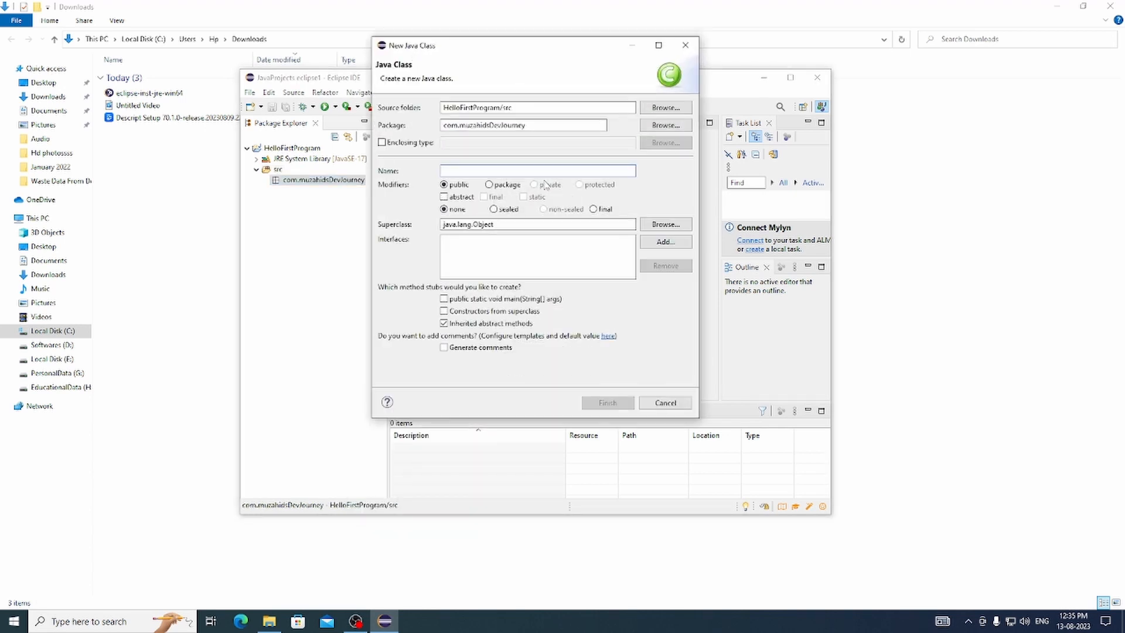
pyautogui.write('FirstProgram')
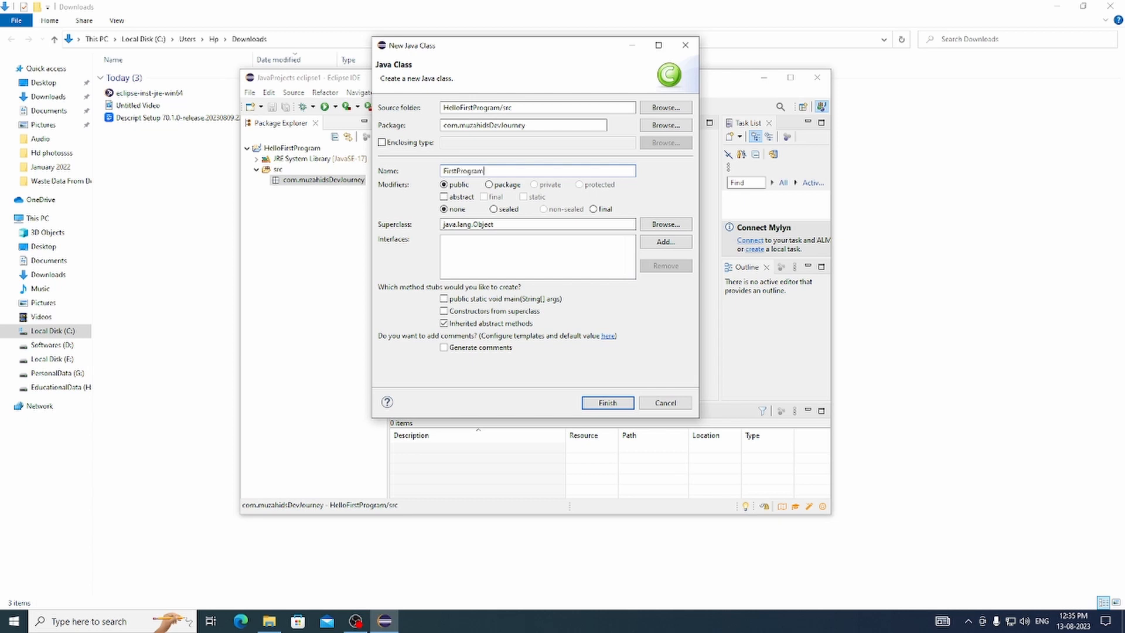
pyautogui.press('Return')
pyautogui.press('Return')
# - Try to expand "main" into a main method with content assist inside the FirstProgram class, and remove the text
pyautogui.write('m')
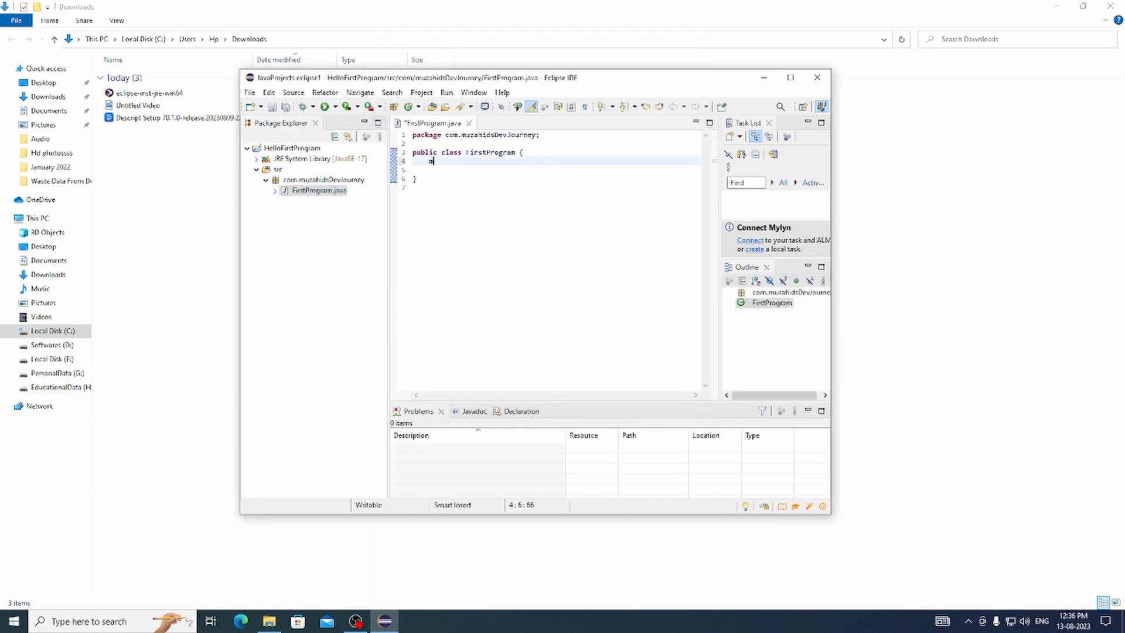
pyautogui.press('super+space')
pyautogui.press('super+space')
pyautogui.press('super')
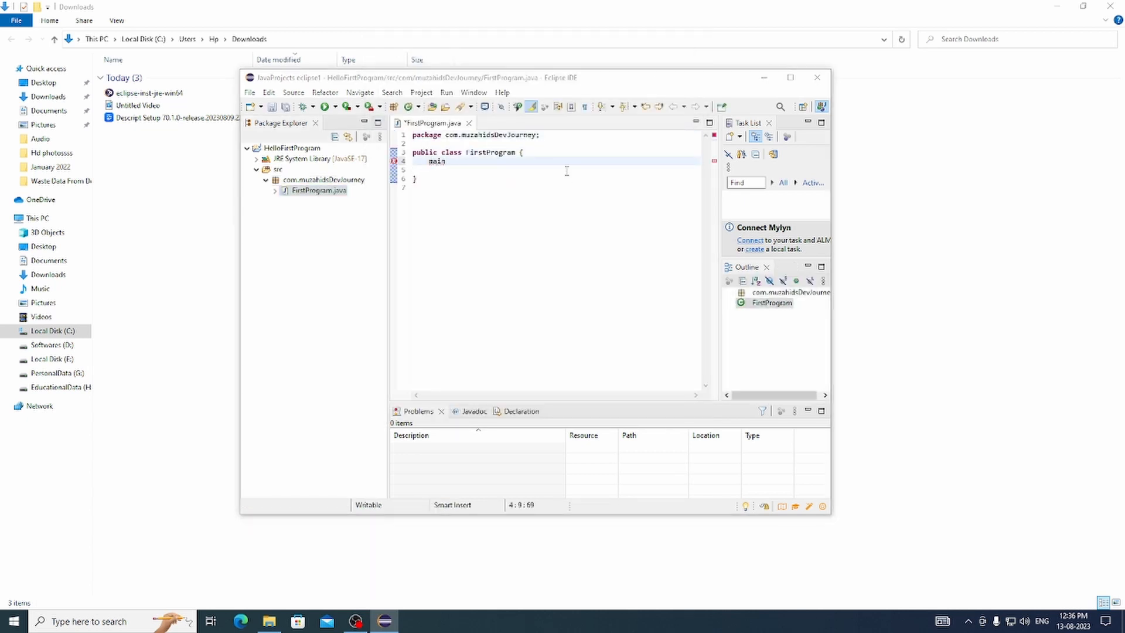
pyautogui.press('Escape')
pyautogui.press('BackSpace')
pyautogui.press('BackSpace')
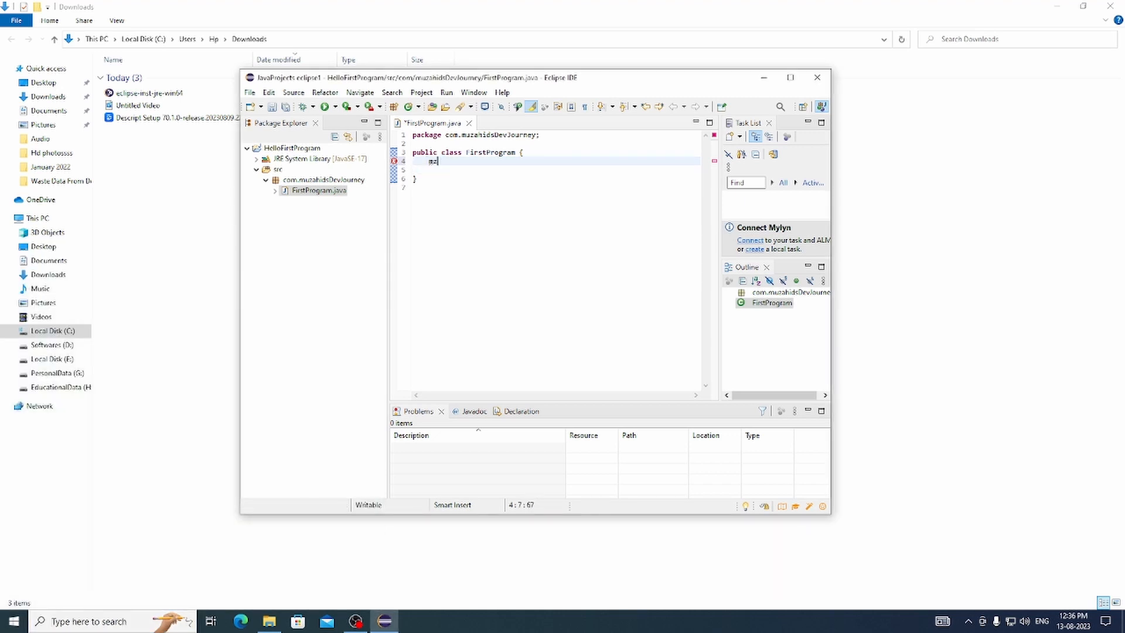
pyautogui.hotkey('ctrl', 'space')
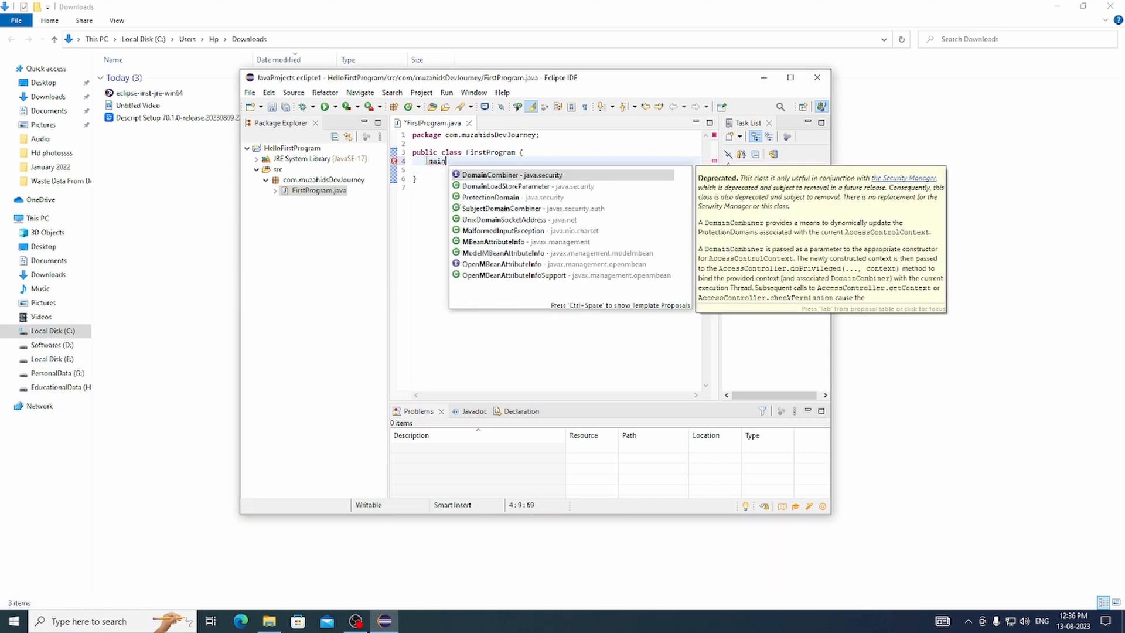
pyautogui.hotkey('ctrl', 'space')
pyautogui.hotkey('ctrl', 'space')
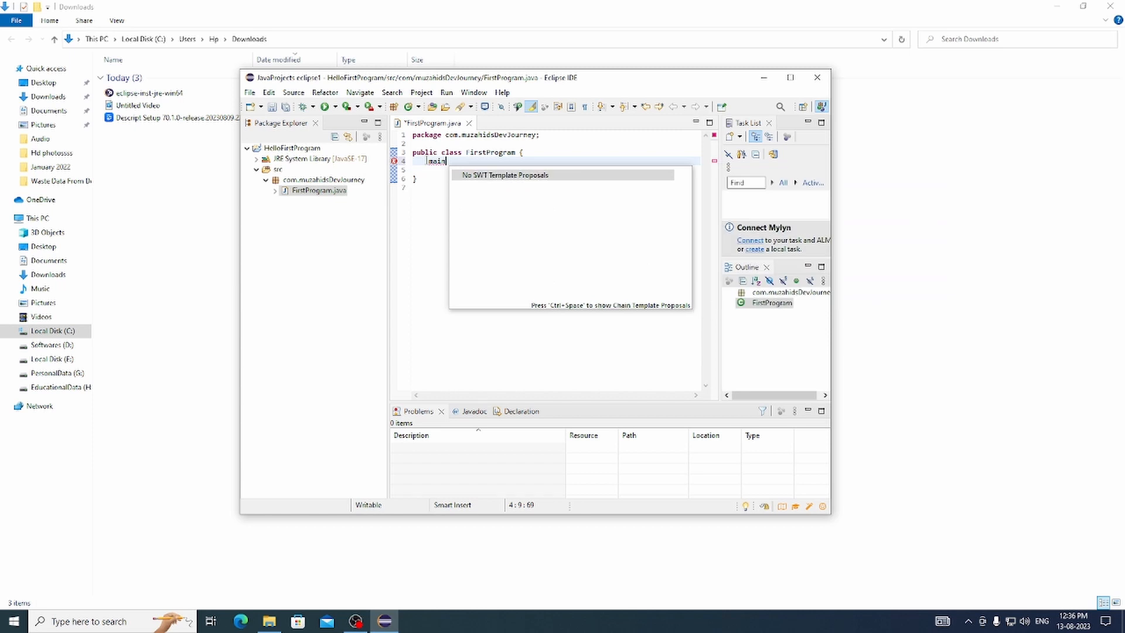
pyautogui.press('BackSpace')
pyautogui.press('BackSpace')
pyautogui.press('BackSpace')
pyautogui.press('BackSpace')
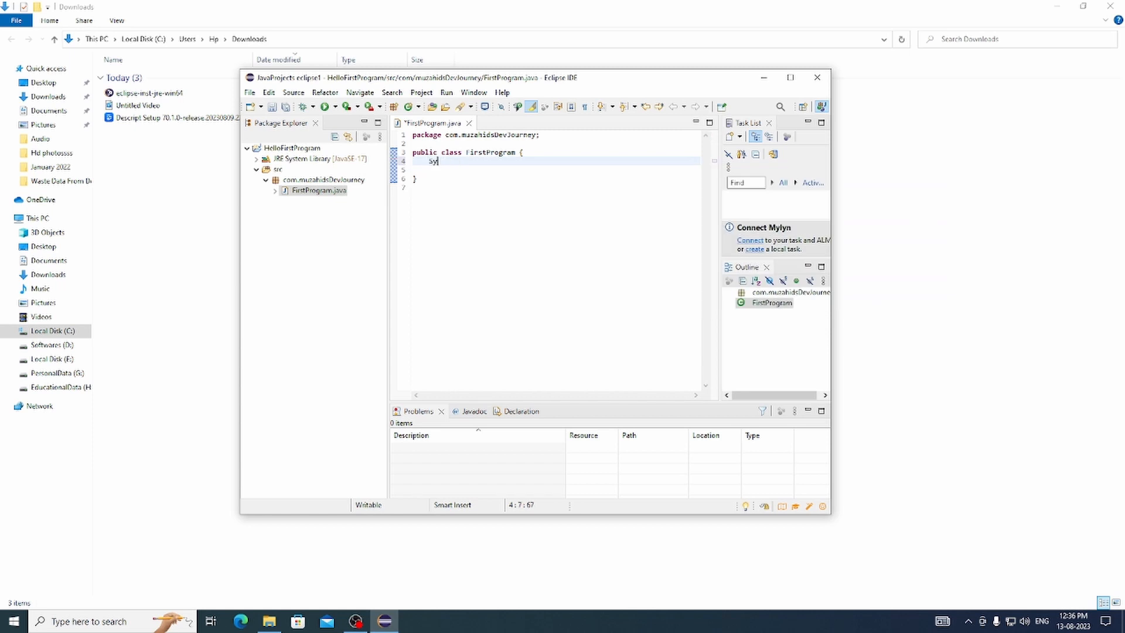
# - Try to expand "Sysout" with content assist directly in the class body, and remove the text
pyautogui.write('Sysout')
pyautogui.hotkey('ctrl', 'space')
pyautogui.press('BackSpace')
pyautogui.press('BackSpace')
pyautogui.press('BackSpace')
pyautogui.press('BackSpace')
pyautogui.press('BackSpace')
pyautogui.press('BackSpace')
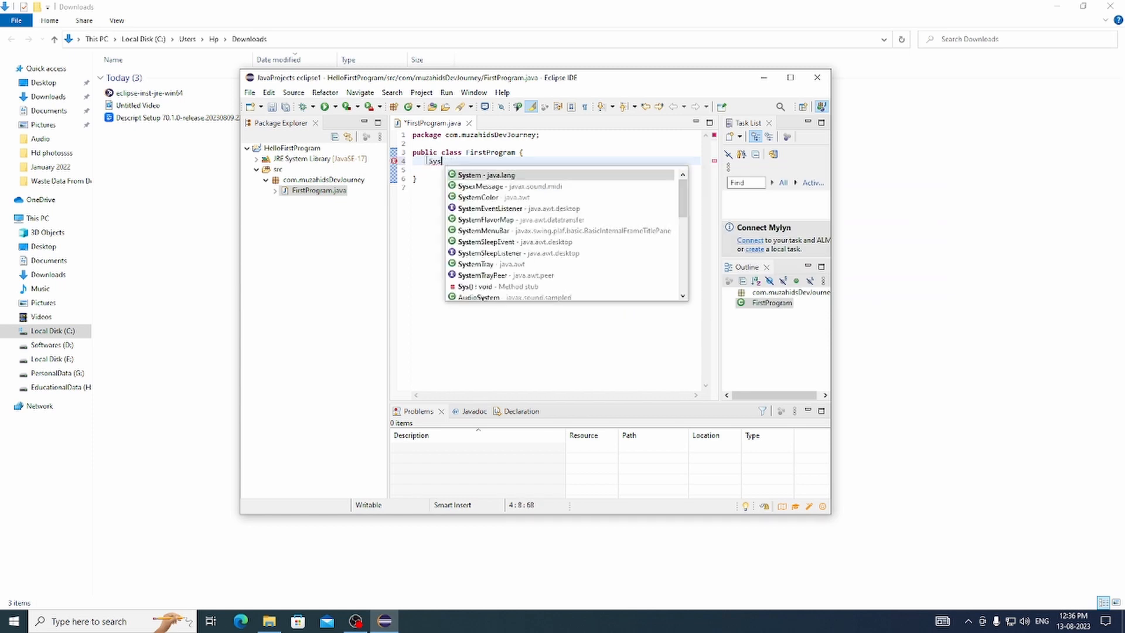
# - Write the method "public static void main(String[] args) {" inside the FirstProgram class
pyautogui.write('public')
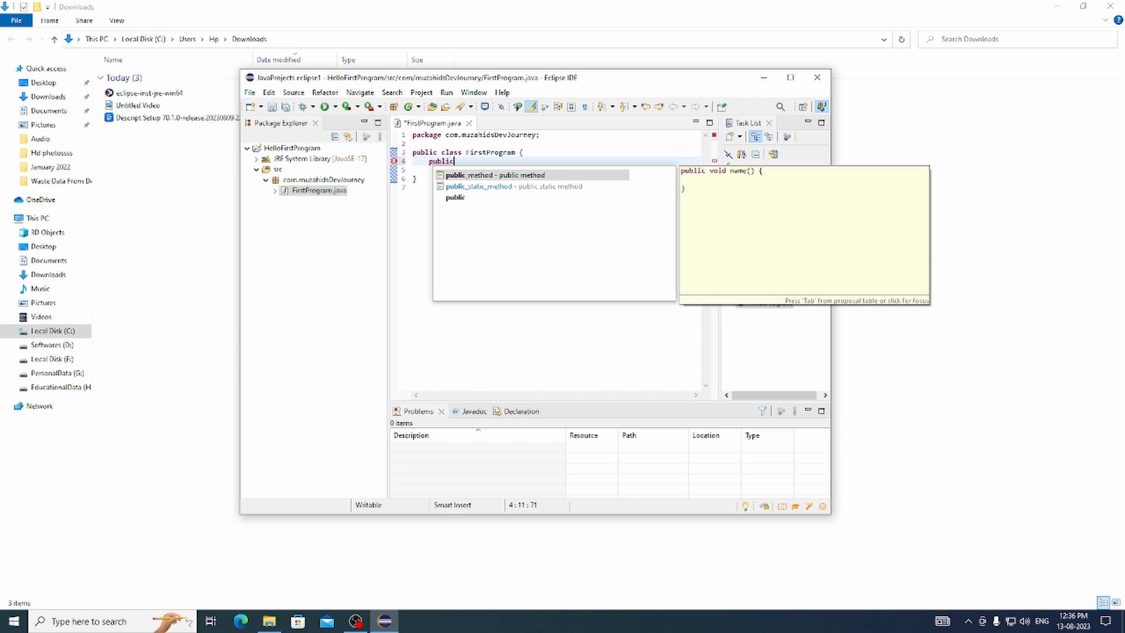
pyautogui.write(' static void main(Str')
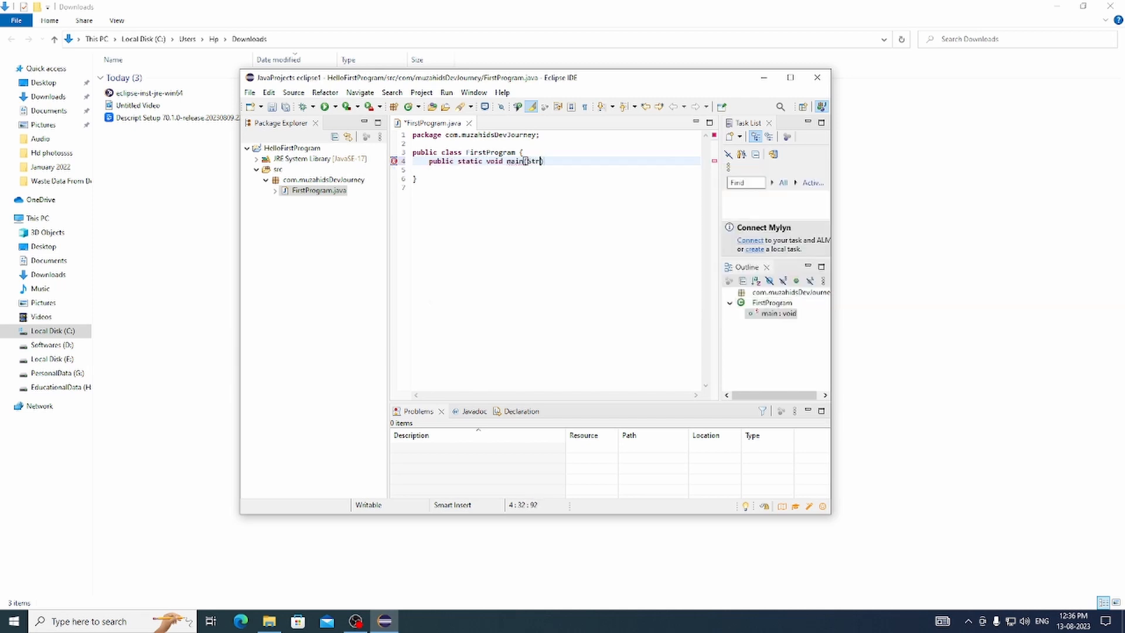
pyautogui.write('ing[] args) {')
pyautogui.press('Return')
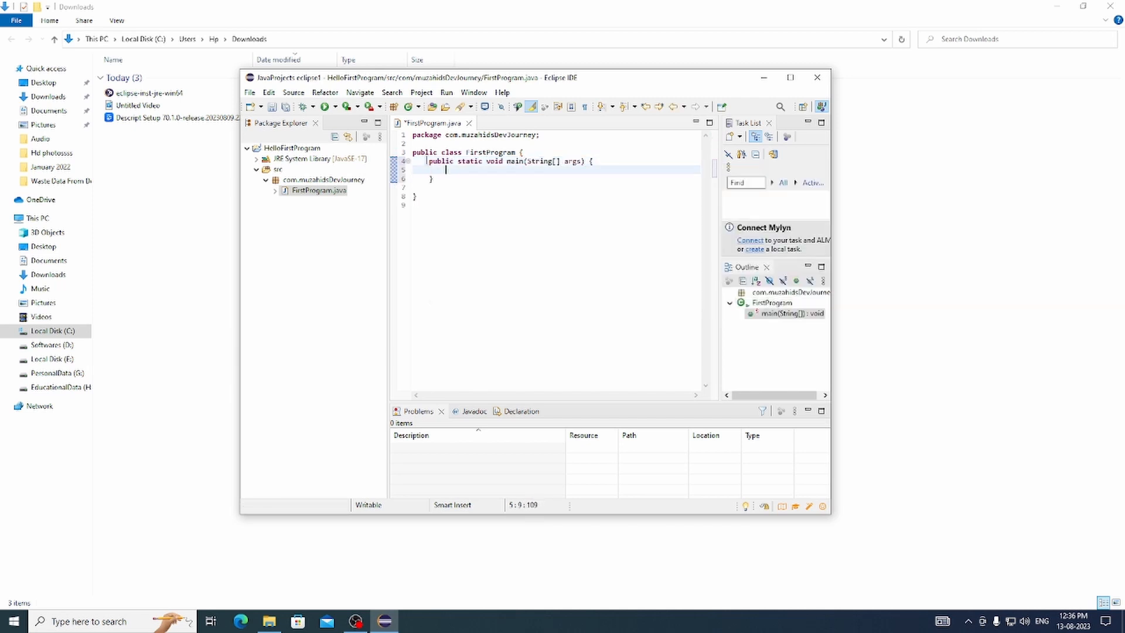
# - Add the statement System.out.println("Helloo Every One "); inside the main method
pyautogui.write('Sysout')
pyautogui.hotkey('ctrl', 'space')
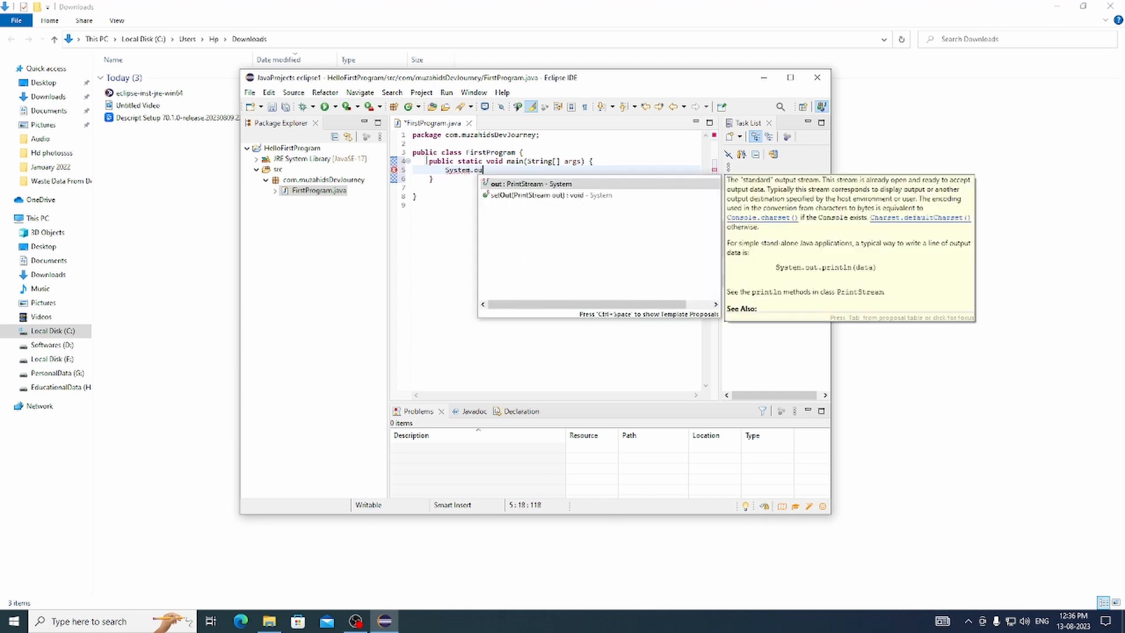
pyautogui.write('.out.println("He')
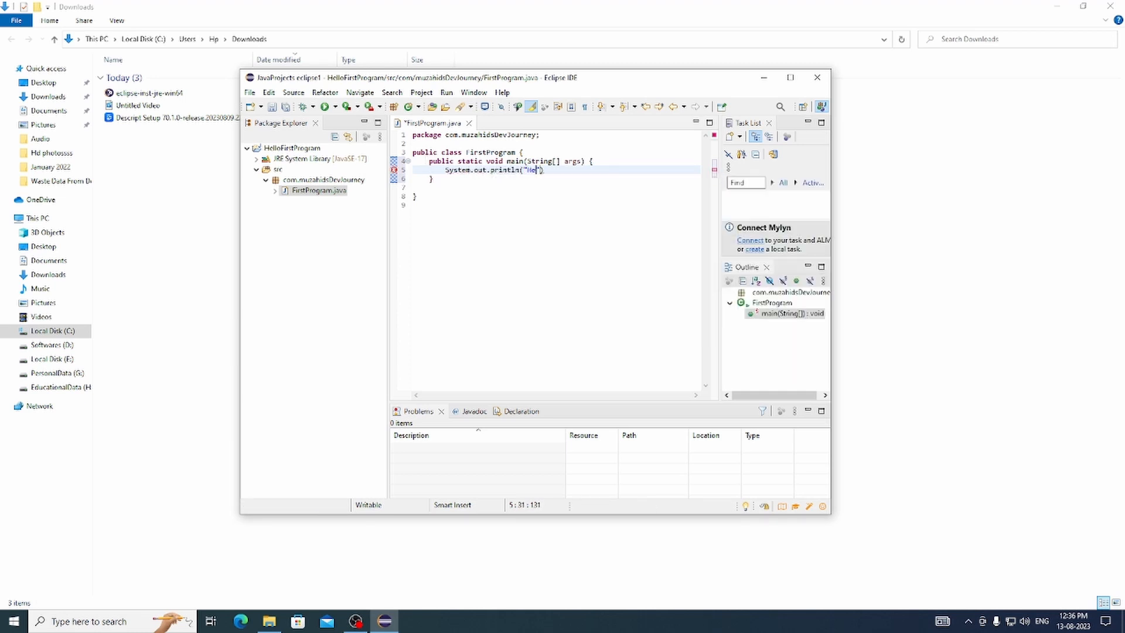
pyautogui.press('BackSpace')
pyautogui.press('BackSpace')
pyautogui.press('BackSpace')
pyautogui.press('BackSpace')
pyautogui.write('eloo Every One')
pyautogui.press('Left')
pyautogui.press('Left')
pyautogui.press('Left')
pyautogui.press('Left')
pyautogui.press('Left')
pyautogui.press('Left')
pyautogui.press('Left')
pyautogui.press('Left')
pyautogui.press('Left')
pyautogui.press('Left')
pyautogui.press('Left')
pyautogui.press('Left')
pyautogui.press('Left')
pyautogui.press('Left')
pyautogui.press('Left')
# - Save FirstProgram.java and run it as a Java application
pyautogui.click(324, 107)
pyautogui.click(530, 347)
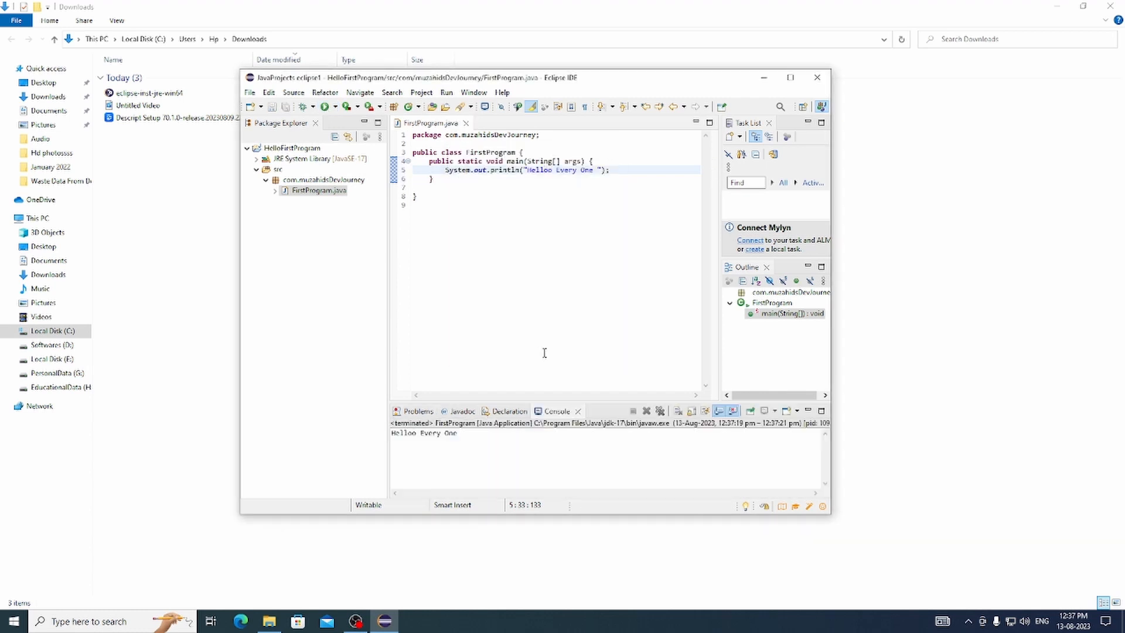